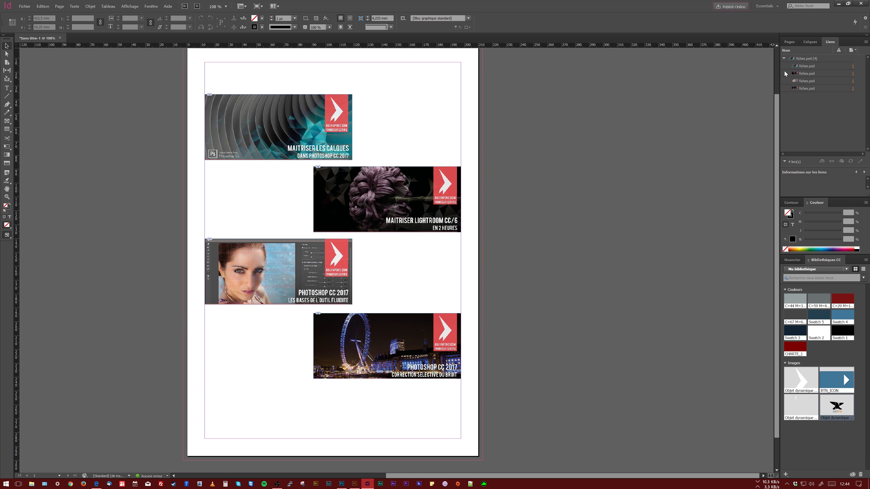
Detach the Pages panel from the dock as a floating panel over the workspace and lengthen it downward
click(791, 42)
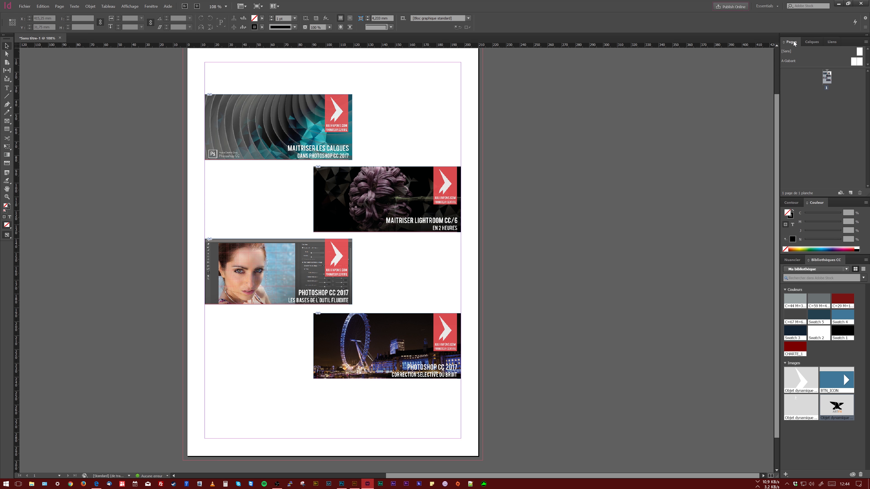
drag(790, 42, 653, 61)
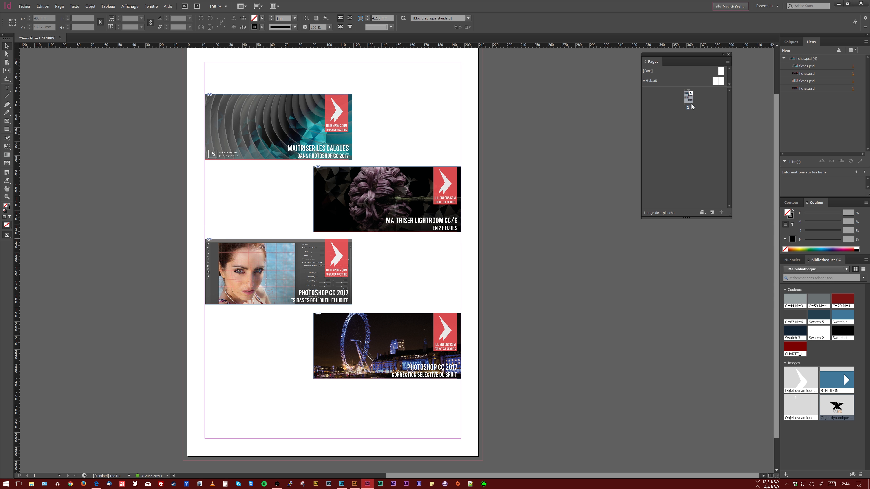
drag(687, 218, 687, 445)
Browse the spreads and page thumbnails of BROCHURE_2017_FINAL.indd from cover to last page, and close it without saving
drag(729, 151, 731, 172)
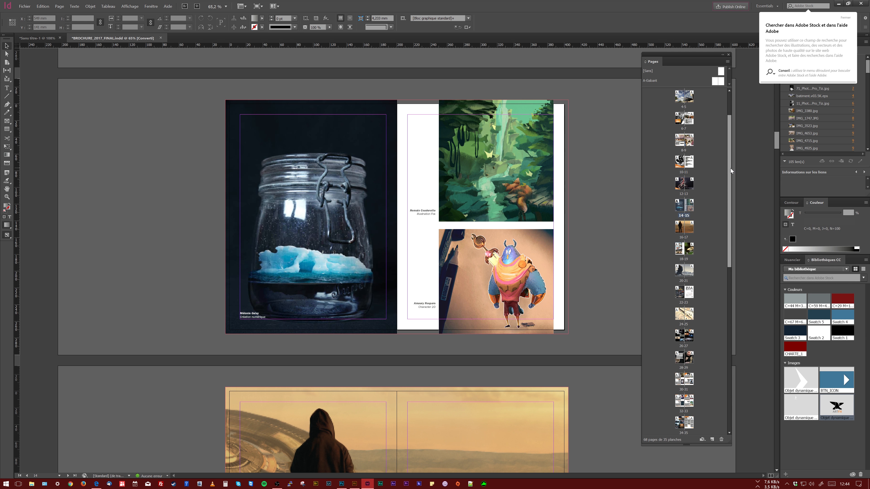
scroll(588, 214, up, 10)
scroll(597, 221, up, 20)
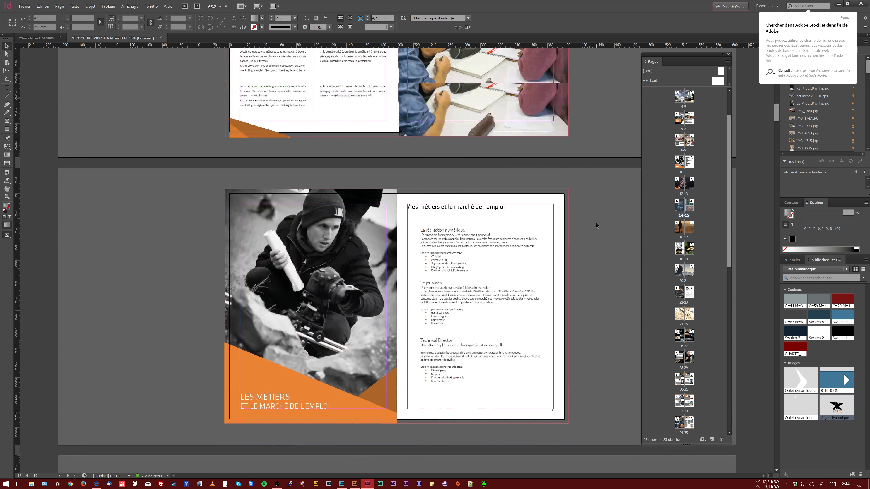
scroll(588, 240, up, 8)
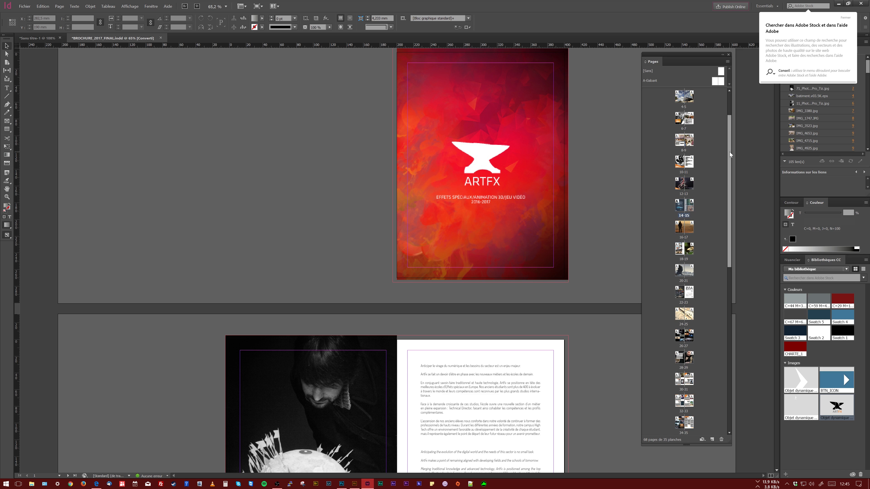
drag(729, 152, 714, 123)
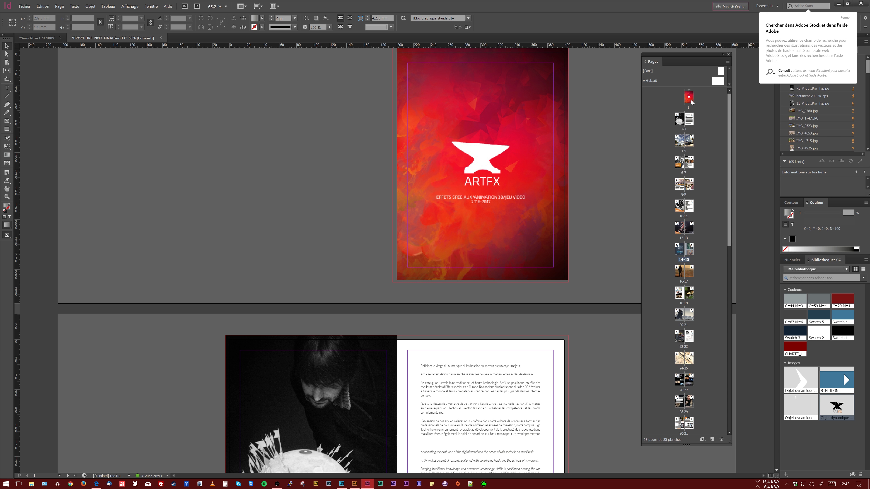
drag(729, 112, 740, 317)
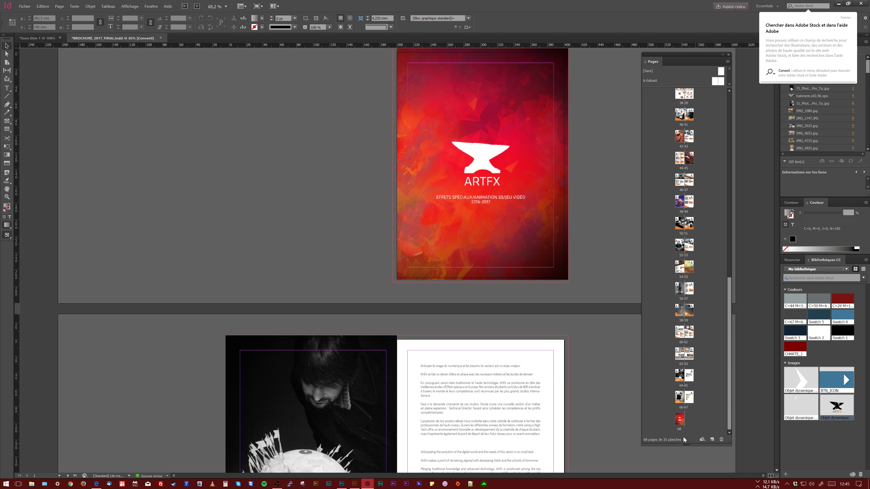
click(160, 38)
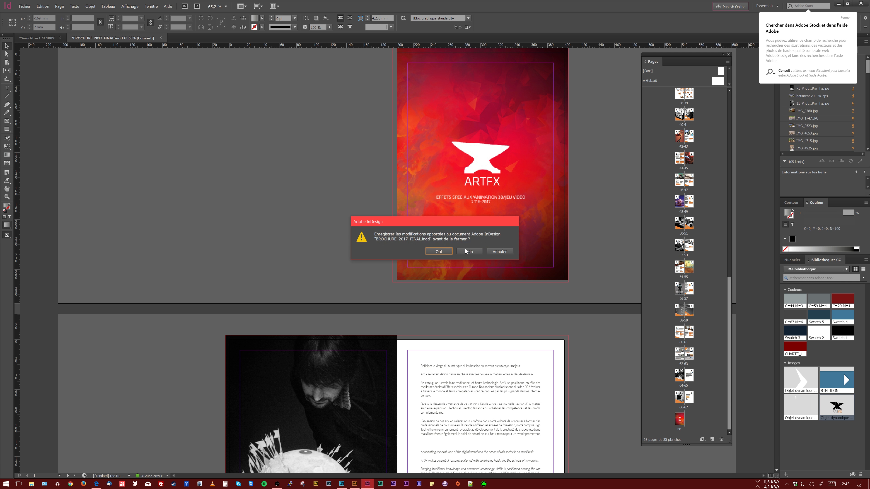
click(465, 250)
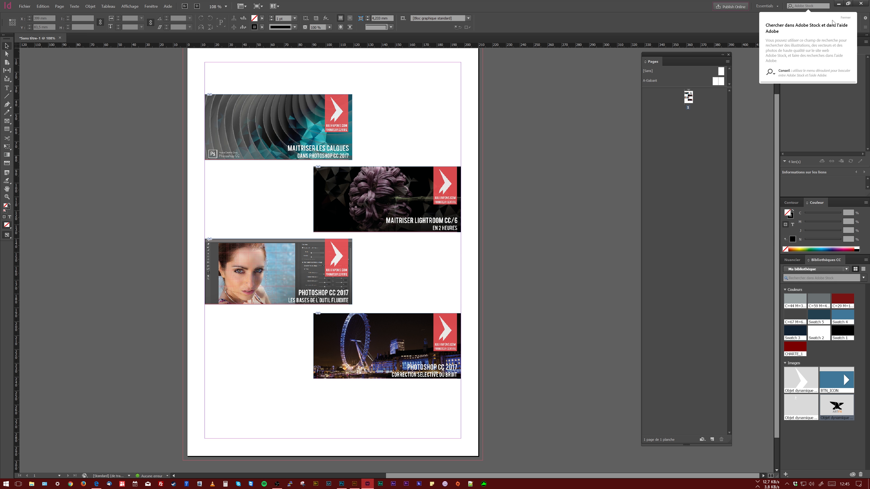
Add four new pages after page 1 of the document
click(713, 439)
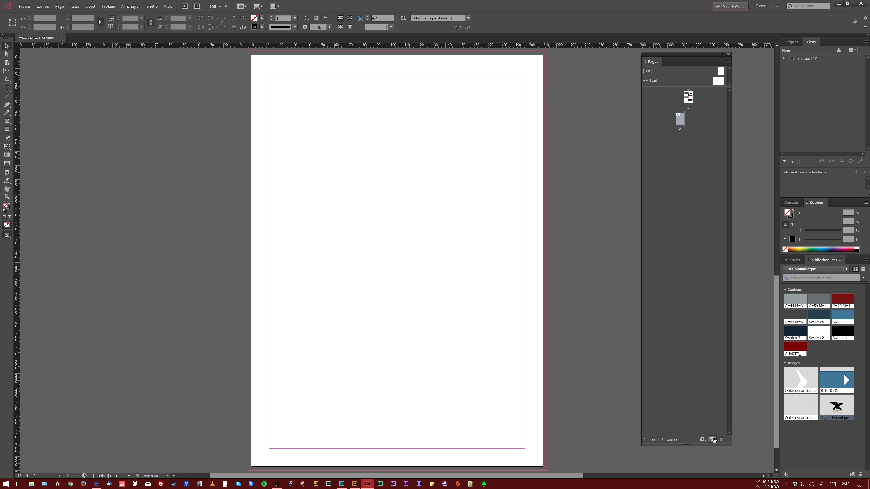
click(712, 440)
click(713, 440)
click(713, 439)
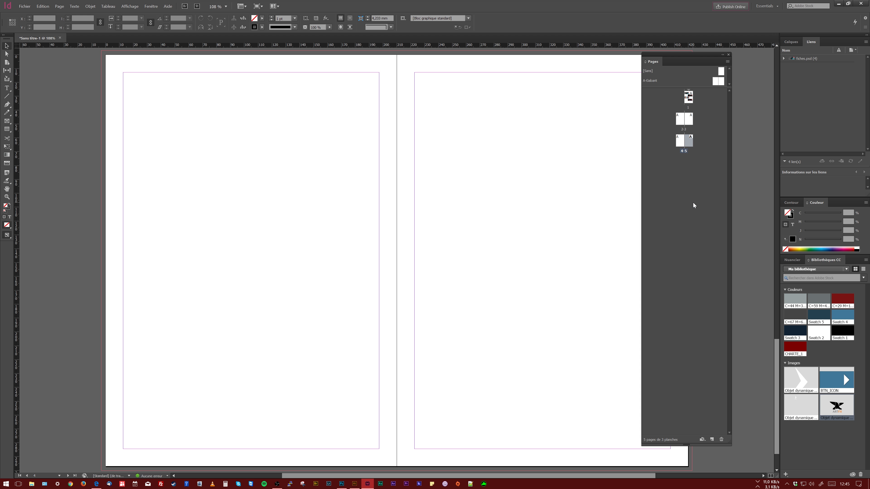
Set page 5 to A3 format and compare it with the facing page of its spread
click(703, 440)
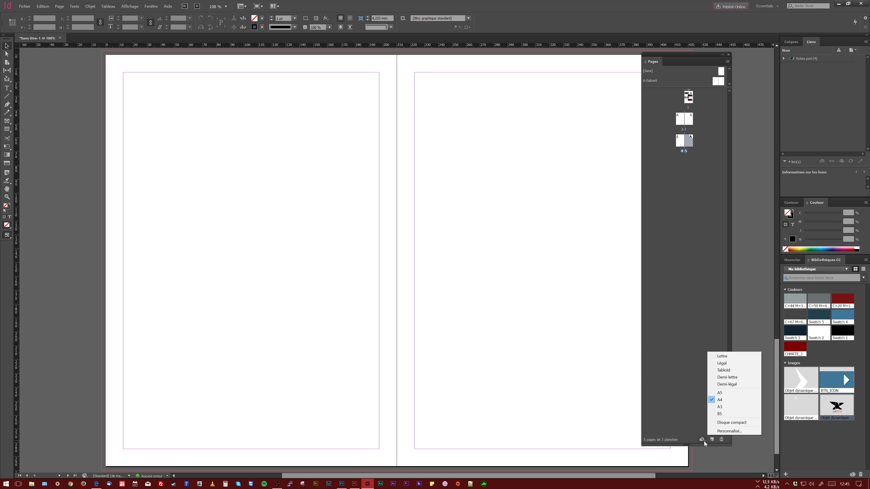
click(711, 407)
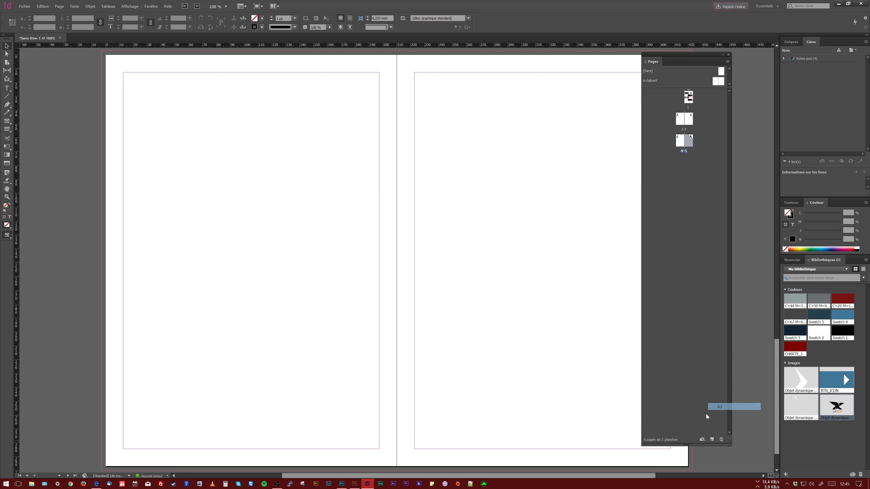
scroll(561, 262, down, 5)
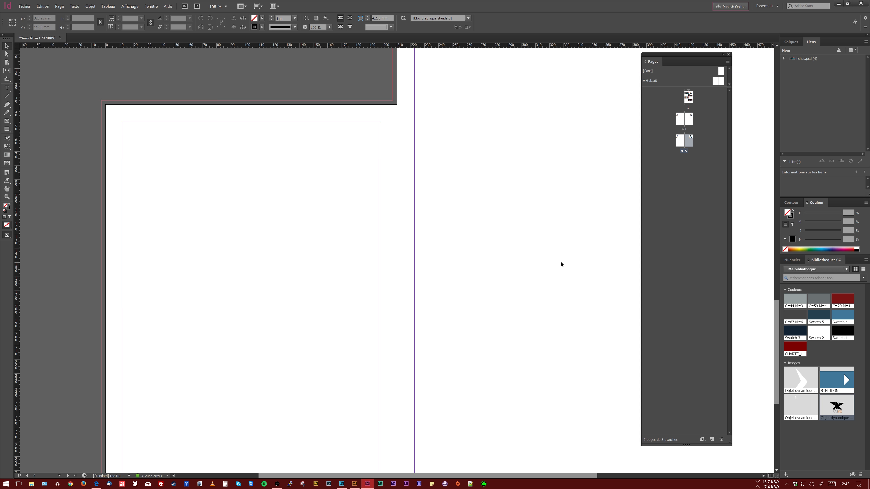
scroll(552, 273, down, 3)
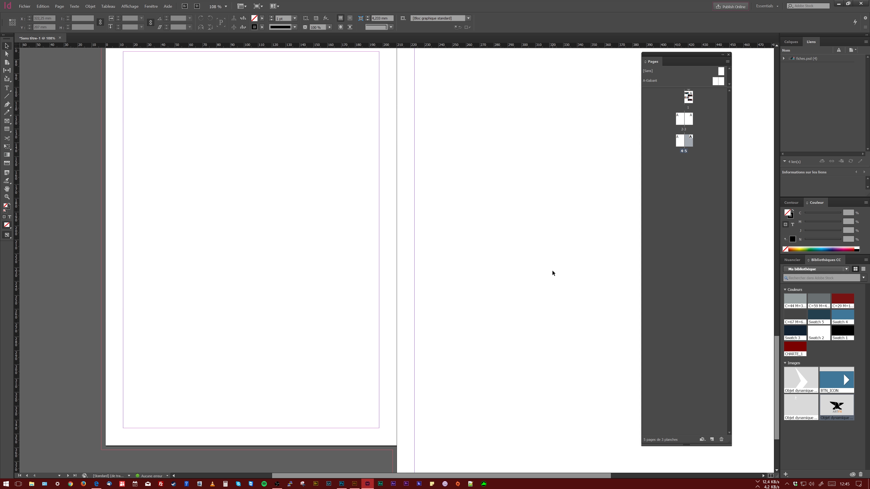
scroll(552, 271, up, 2)
scroll(552, 271, down, 4)
scroll(552, 273, up, 2)
scroll(553, 274, down, 1)
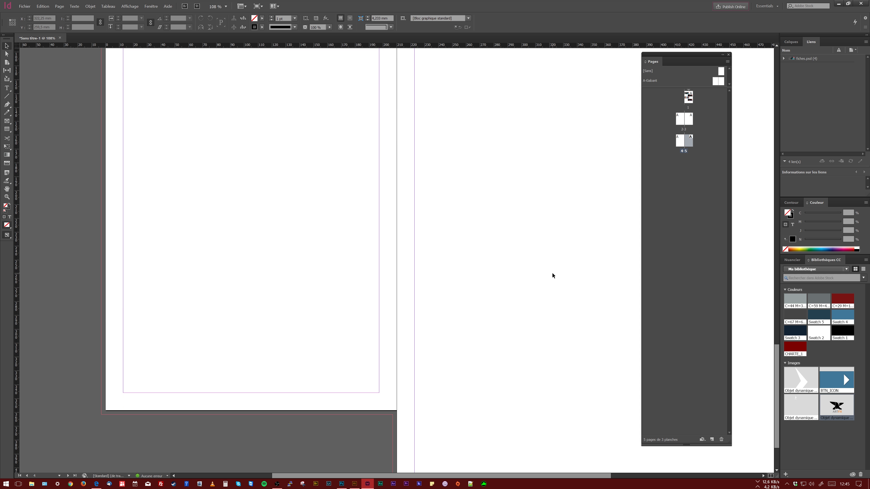
scroll(552, 274, up, 5)
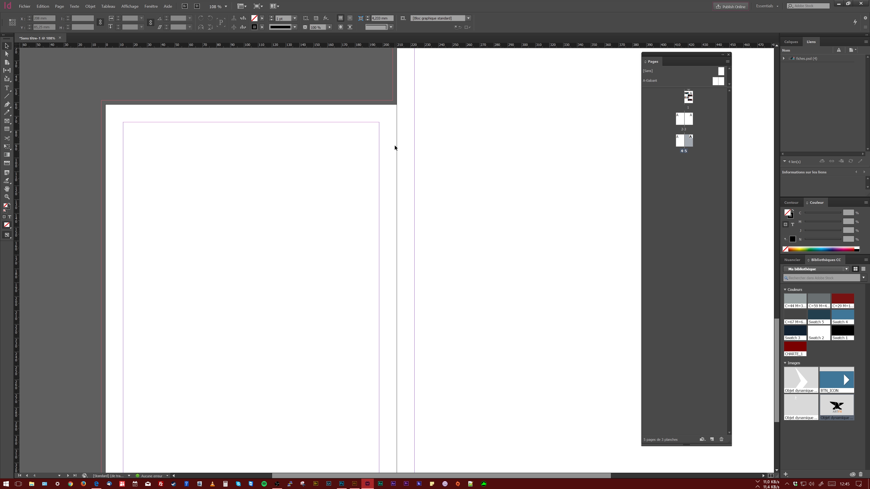
scroll(407, 160, up, 3)
scroll(412, 162, down, 3)
Set page 5 back to A4 format
click(702, 439)
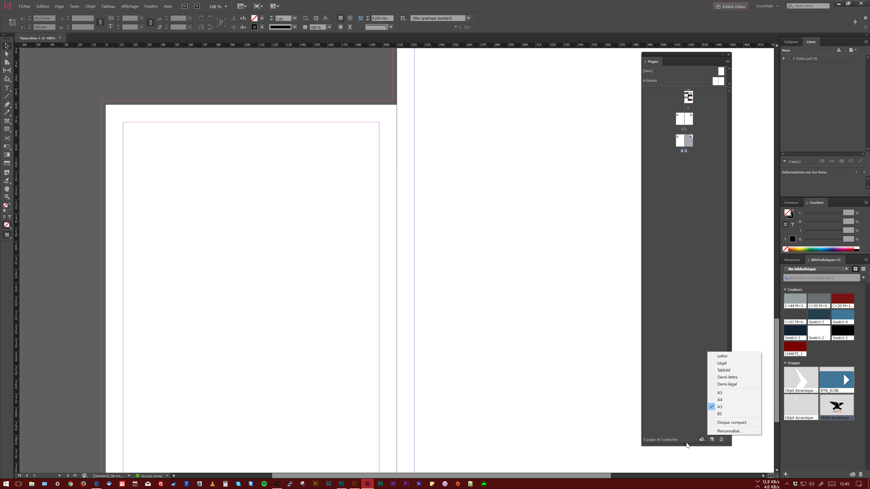
click(720, 400)
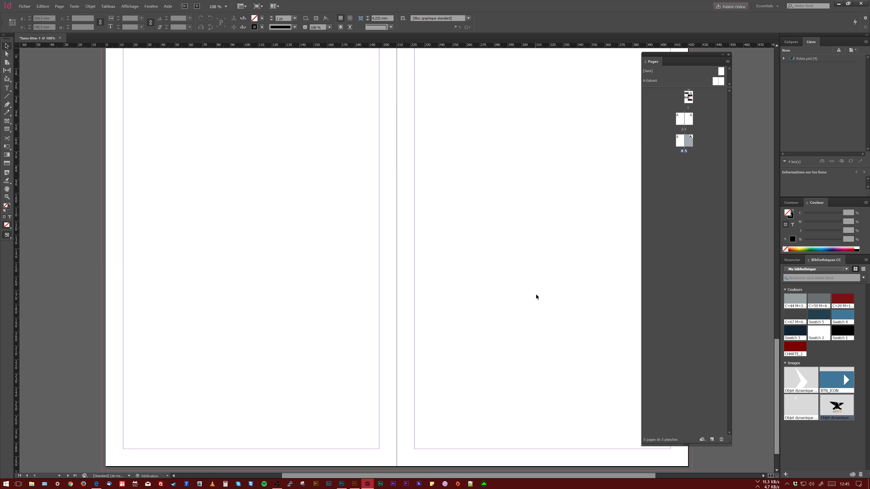
scroll(536, 295, down, 5)
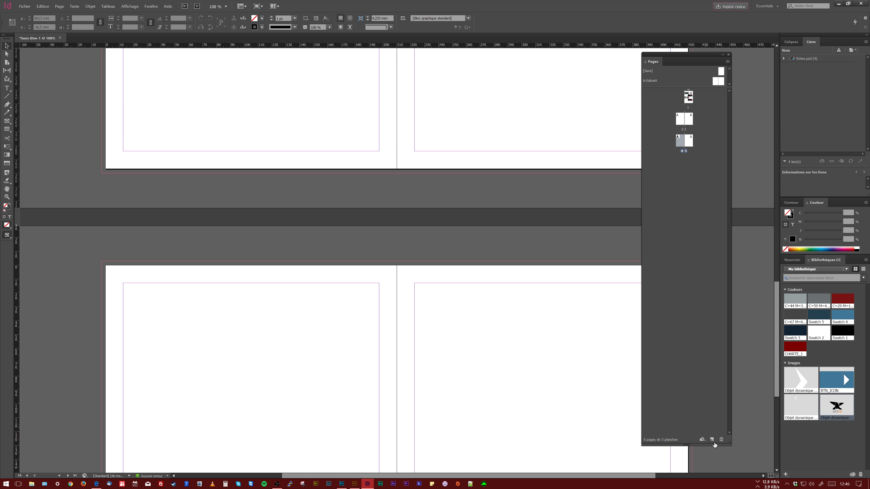
Resize both pages of the last spread, pages 4 and 5, to A5 format
click(702, 439)
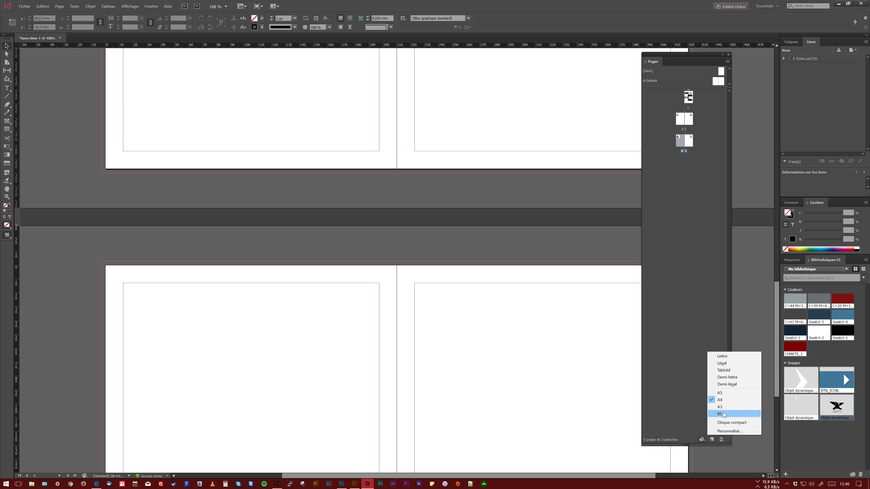
click(719, 393)
scroll(462, 327, down, 6)
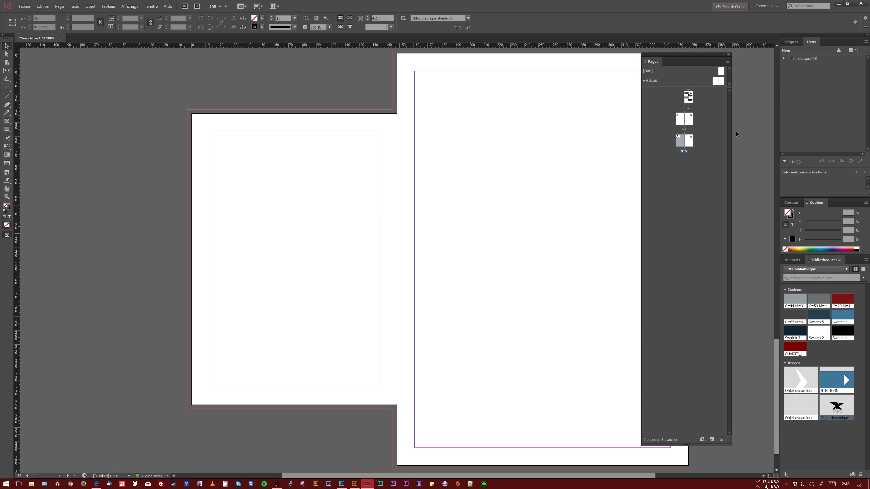
click(692, 140)
click(702, 440)
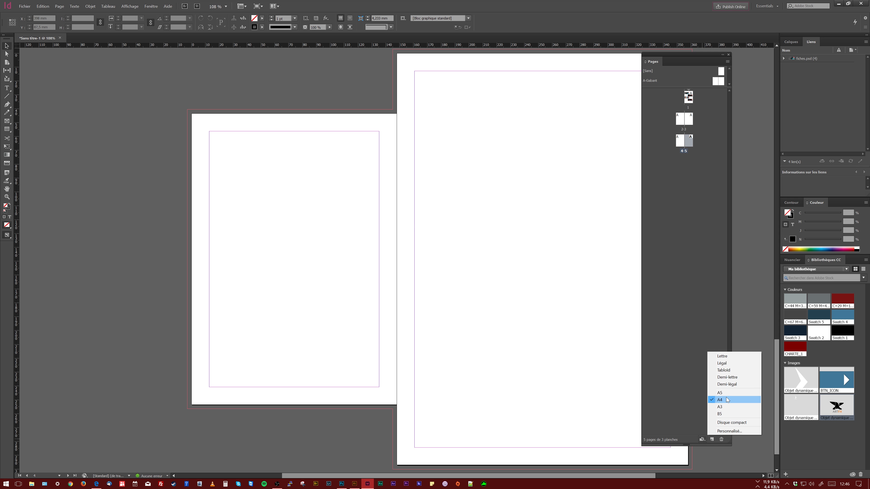
click(720, 393)
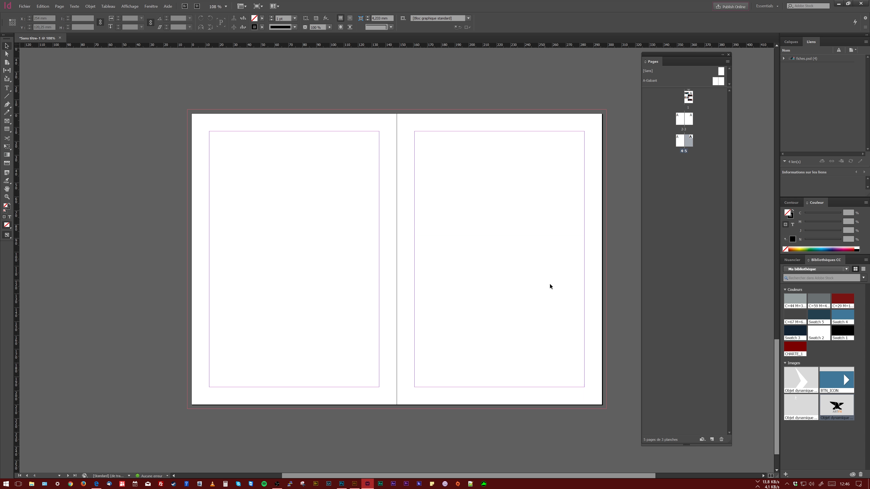
Delete the A5 spread made of pages 4 and 5
scroll(549, 284, up, 4)
scroll(556, 289, up, 10)
scroll(561, 290, down, 6)
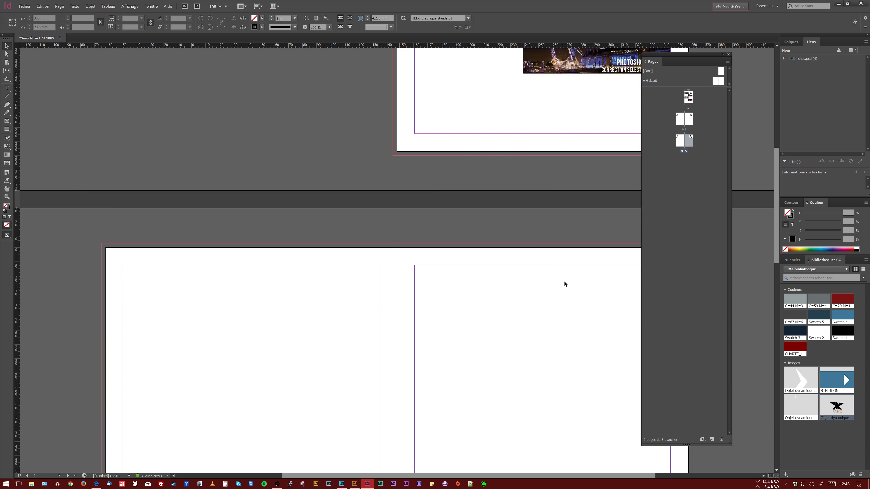
scroll(568, 278, down, 5)
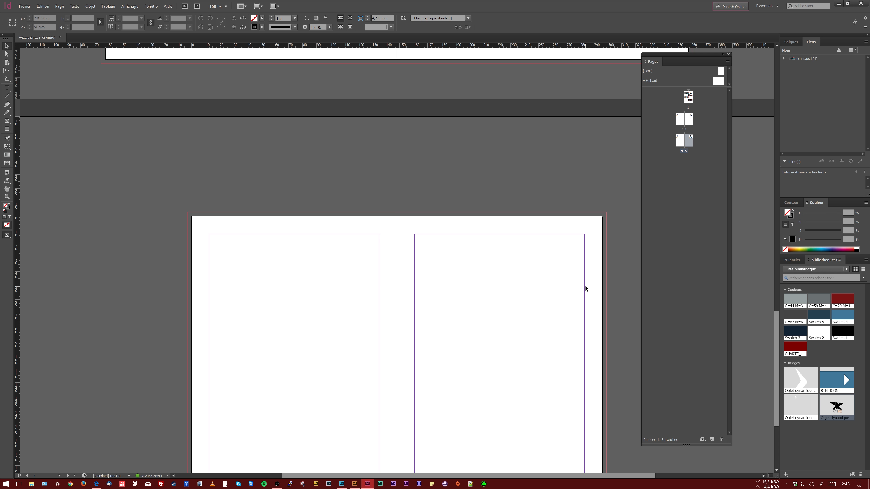
scroll(586, 286, down, 3)
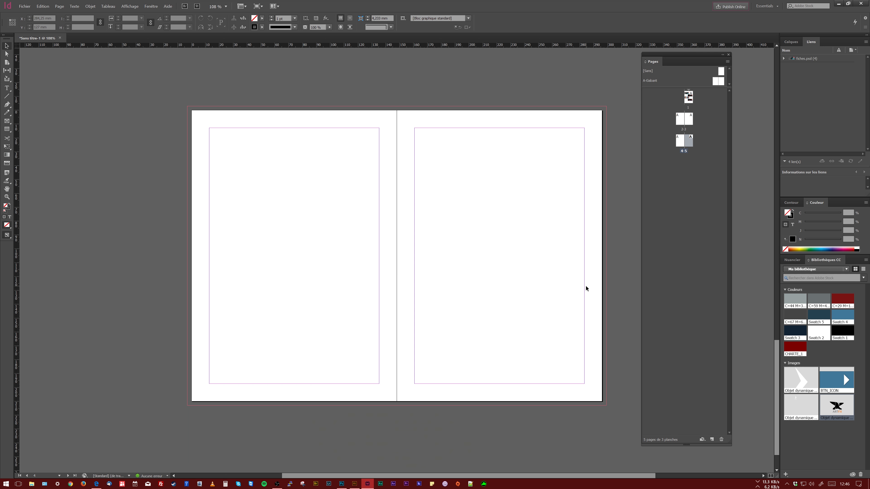
scroll(586, 289, up, 4)
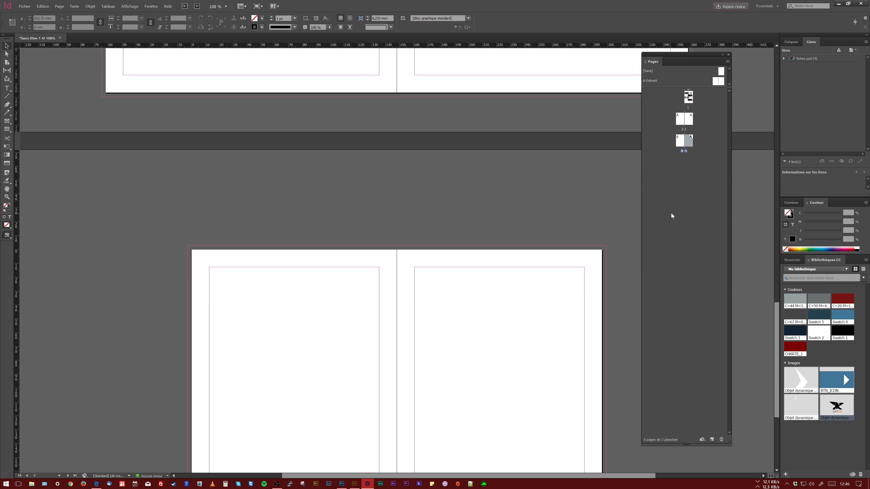
click(683, 150)
drag(688, 142, 722, 439)
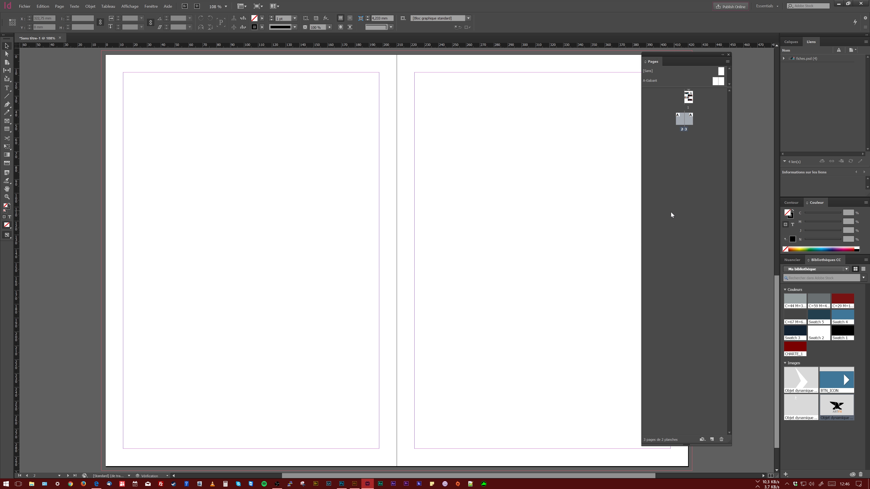
Zoom out to 25% to view all of the document's spreads together, and examine their layout
scroll(567, 272, down, 2)
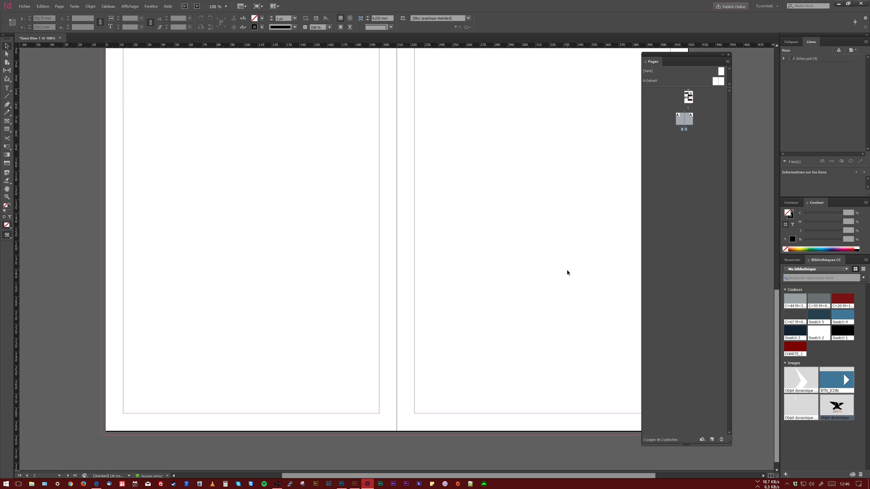
key(ctrl+minus)
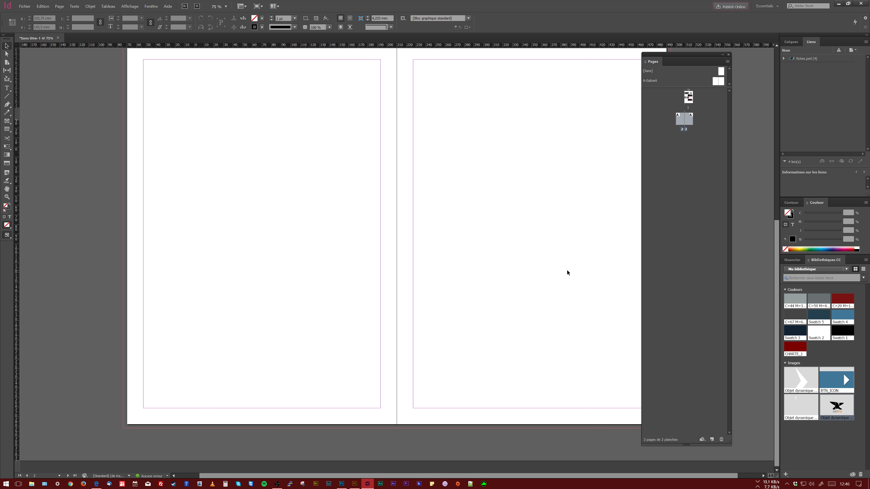
key(ctrl+minus)
scroll(563, 302, up, 2)
scroll(563, 302, down, 4)
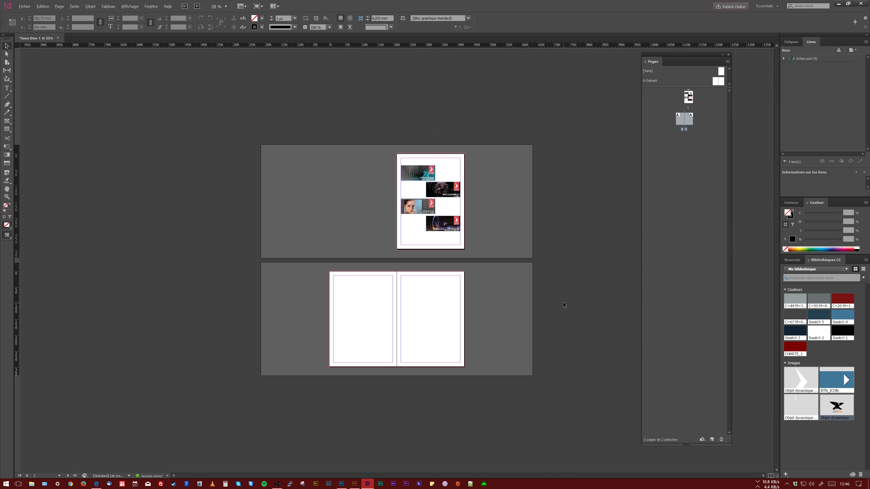
scroll(562, 302, up, 3)
scroll(563, 302, down, 1)
scroll(519, 327, down, 1)
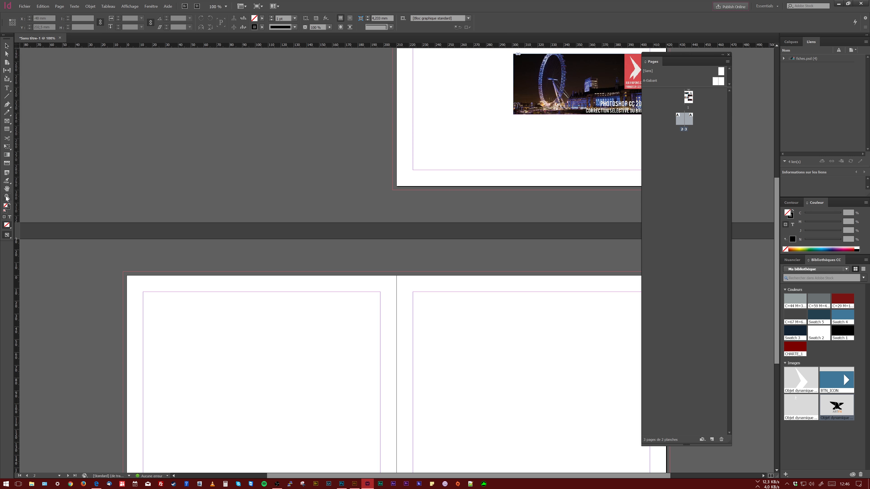
Magnify the banner images on page 1 to 400% with the Zoom tool
key(ctrl+plus)
drag(568, 84, 446, 257)
click(424, 213)
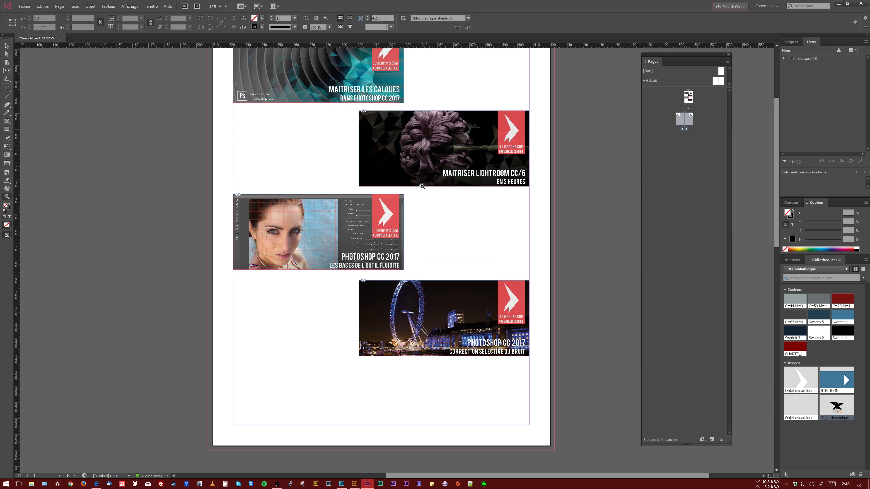
click(422, 186)
click(381, 239)
click(356, 264)
click(337, 248)
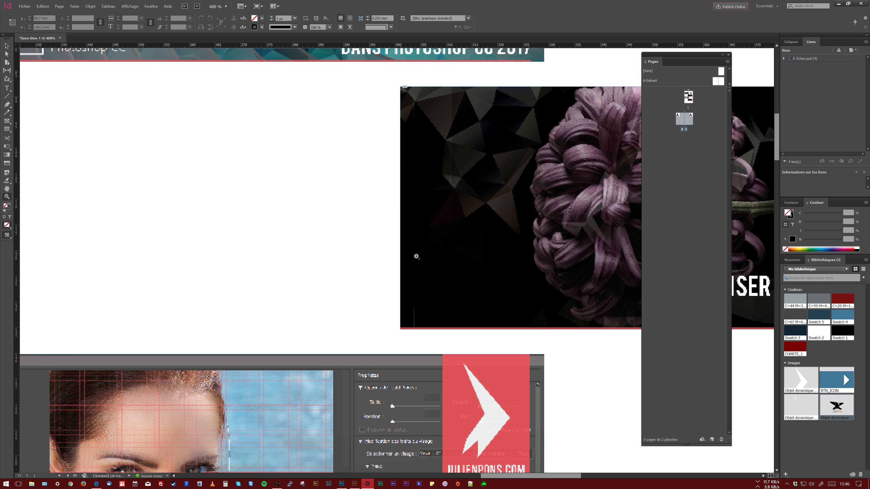
Move around page 1 at 400% with the Hand tool and examine the banner images one after another
key(v)
click(441, 284)
drag(441, 285, 443, 285)
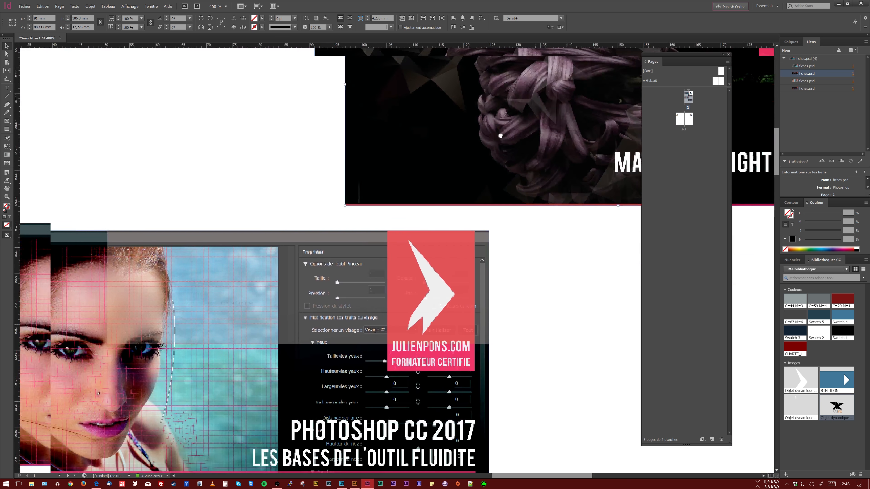
drag(500, 136, 426, 163)
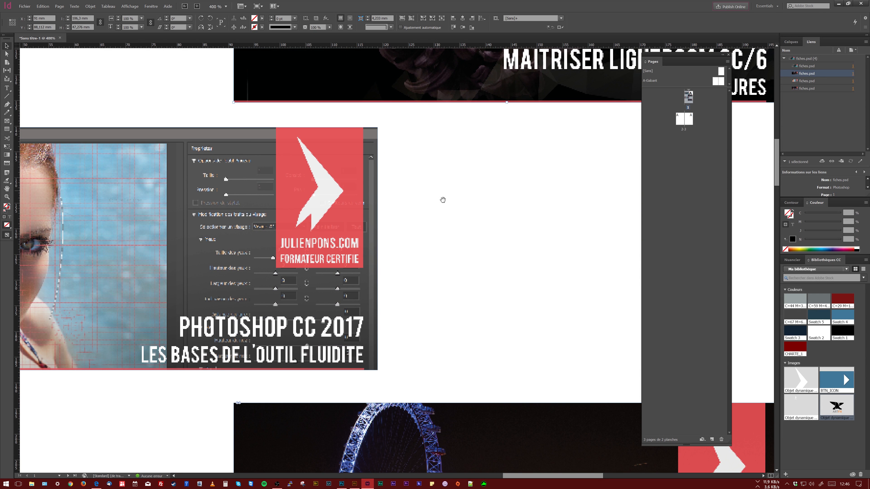
drag(420, 202, 528, 172)
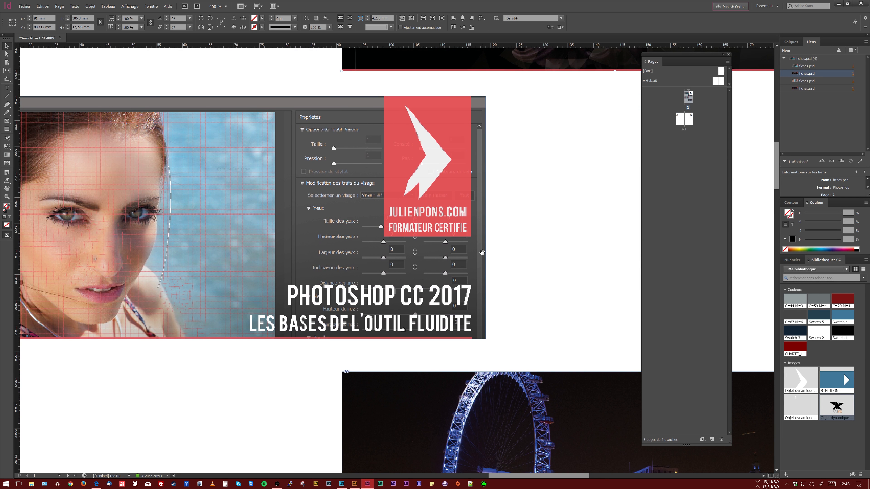
mouse_move(462, 274)
mouse_down()
mouse_move(418, 145)
mouse_move(567, 244)
mouse_move(511, 210)
mouse_move(391, 305)
mouse_move(381, 244)
mouse_move(585, 392)
mouse_move(458, 254)
mouse_move(414, 171)
mouse_move(504, 189)
mouse_move(510, 198)
mouse_move(517, 390)
mouse_move(551, 94)
mouse_move(550, 321)
mouse_move(524, 241)
mouse_move(549, 330)
mouse_move(489, 159)
mouse_up()
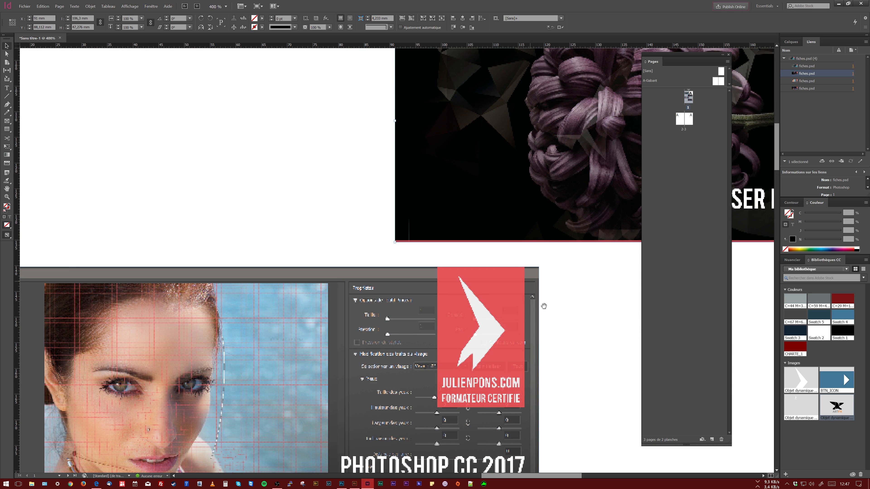
drag(558, 352, 558, 352)
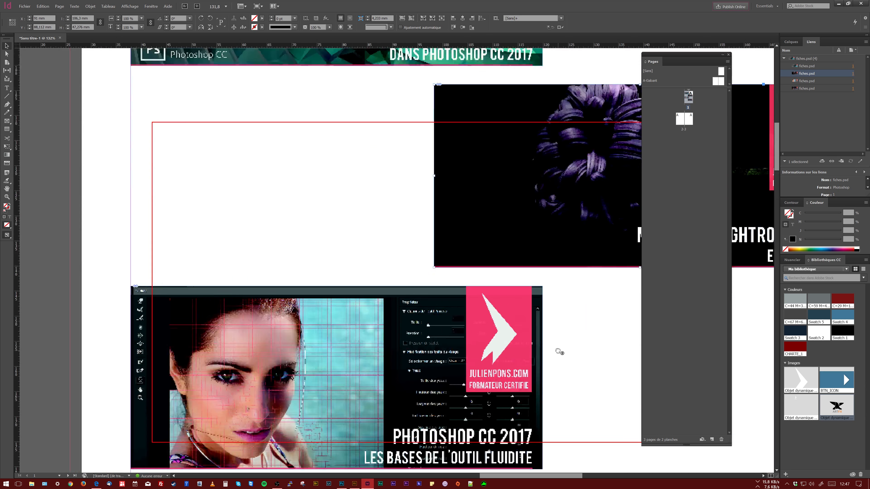
drag(524, 317, 567, 402)
mouse_move(536, 373)
mouse_down()
mouse_move(473, 152)
mouse_move(504, 260)
mouse_move(516, 210)
mouse_move(551, 379)
mouse_up()
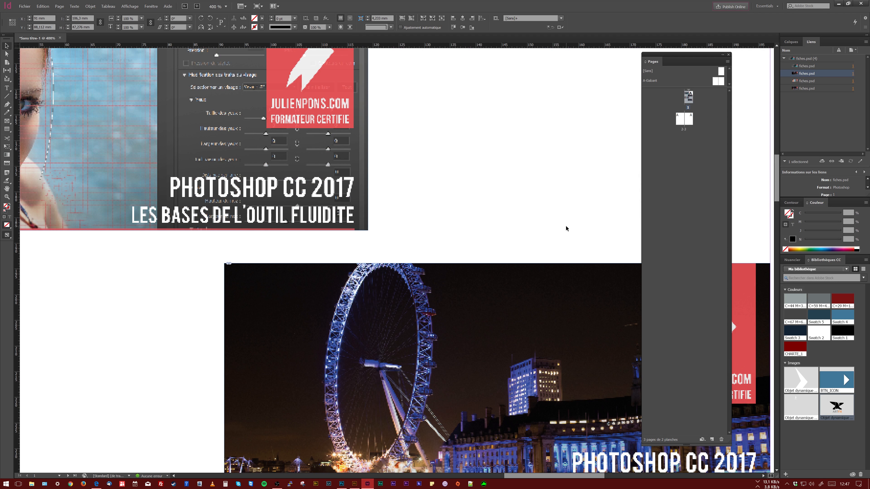
drag(405, 195, 515, 334)
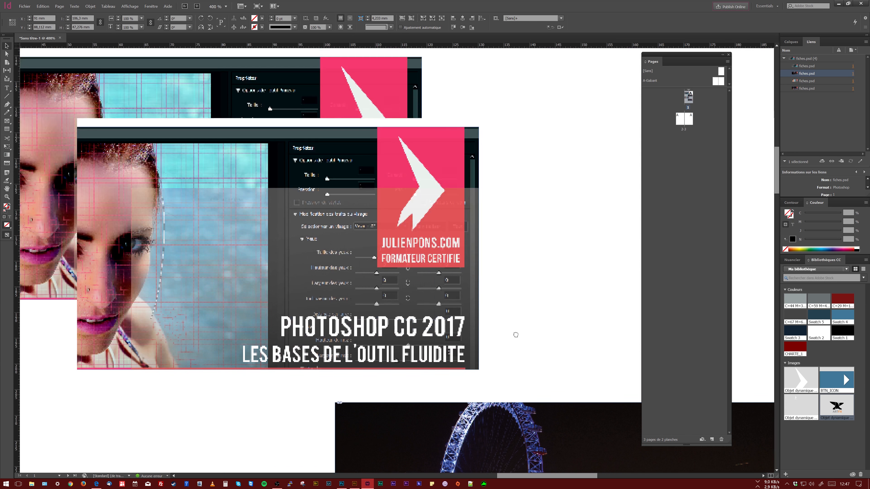
drag(593, 132, 412, 326)
drag(402, 223, 364, 369)
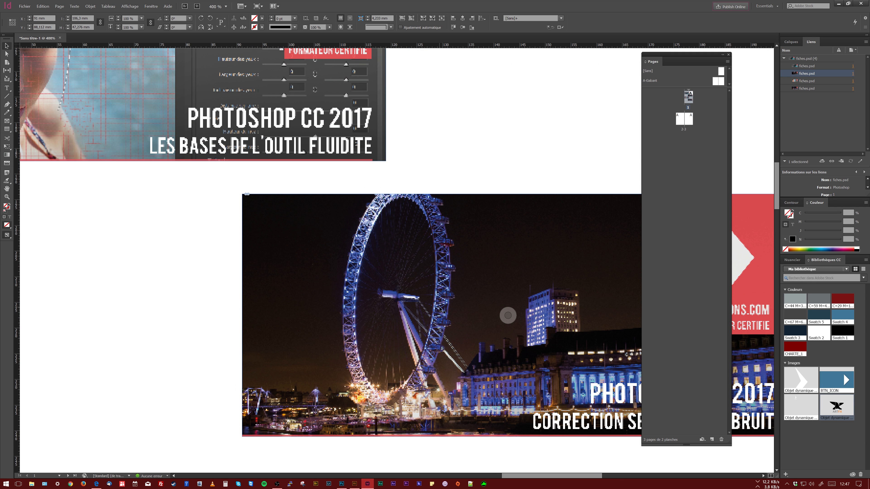
scroll(419, 269, down, 1)
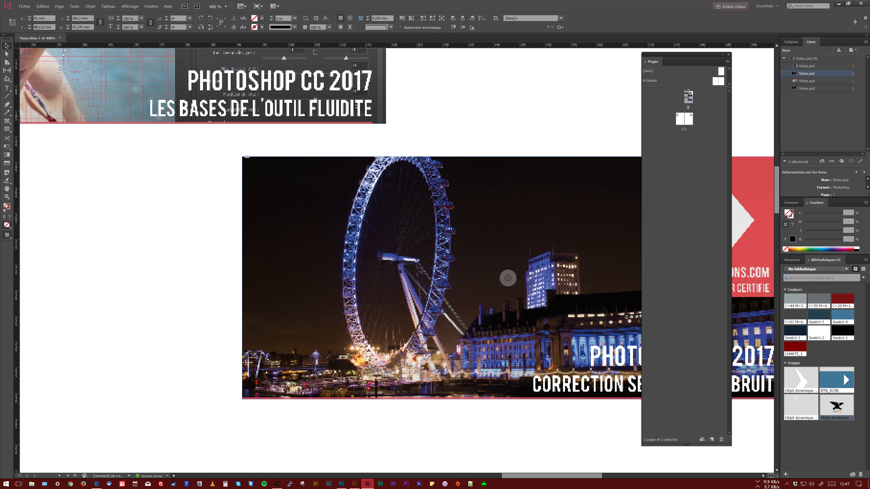
Zoom out to 125% and bring all four banners of page 1 into view
key(ctrl+minus)
key(ctrl+minus)
key(ctrl+minus)
key(ctrl+minus)
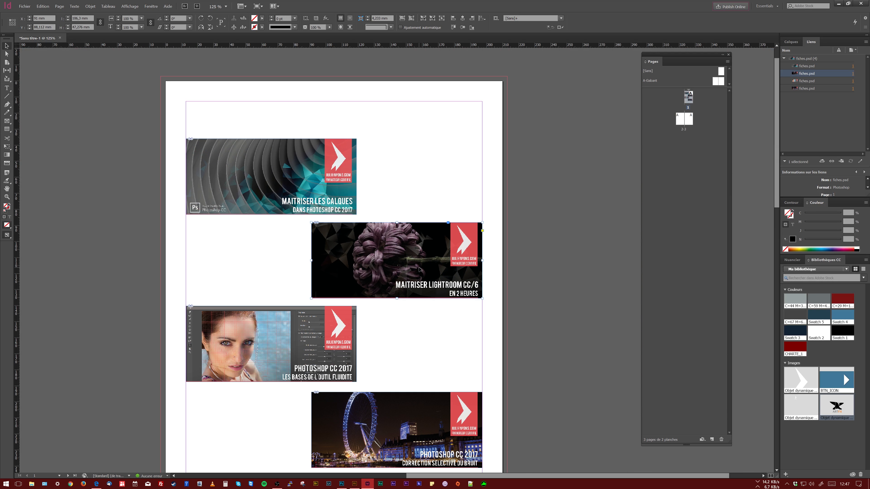
scroll(420, 270, down, 2)
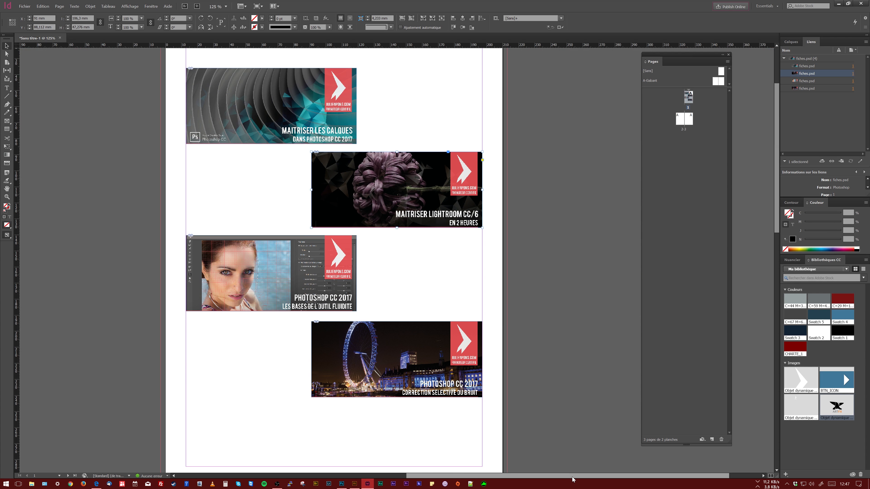
drag(571, 477, 553, 479)
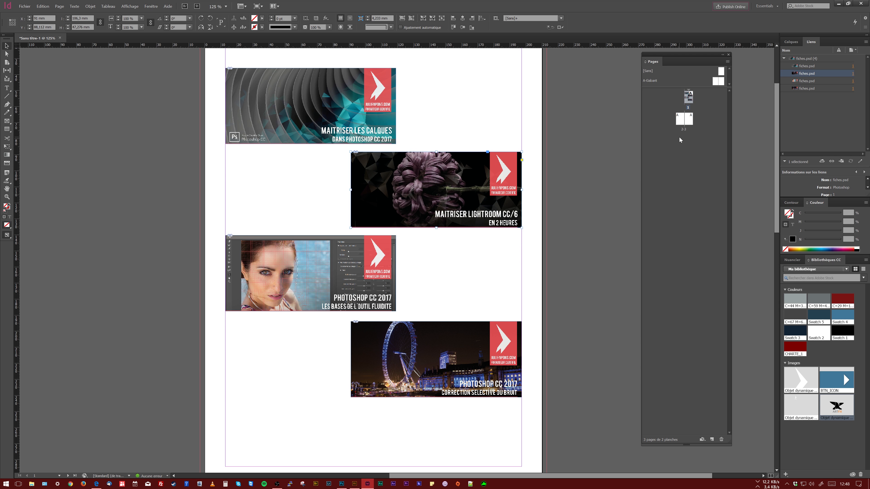
Enlarge the master area of the page list and open the A-Gabarit master spread, with both of its pages in view at 75%
click(678, 118)
drag(697, 88, 698, 99)
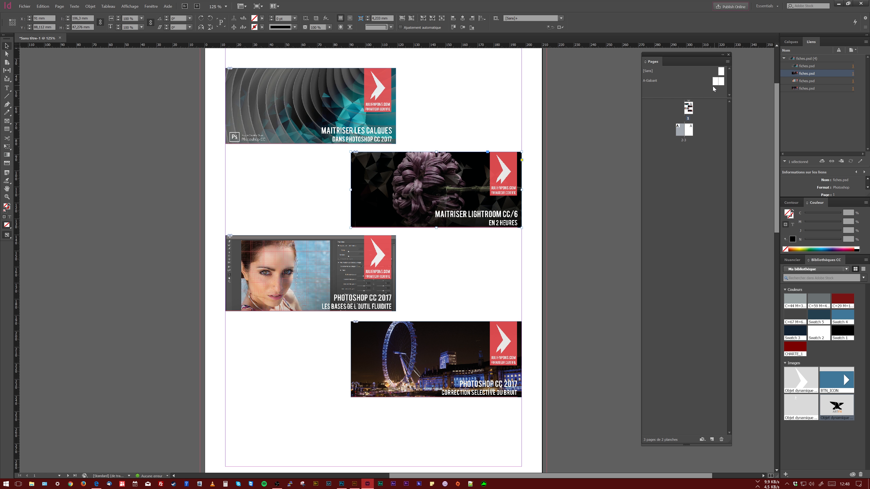
scroll(312, 134, up, 3)
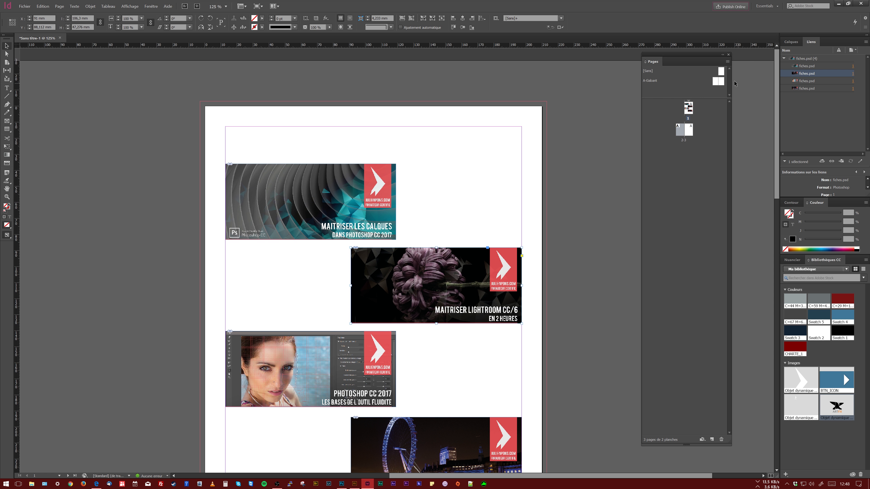
double_click(719, 81)
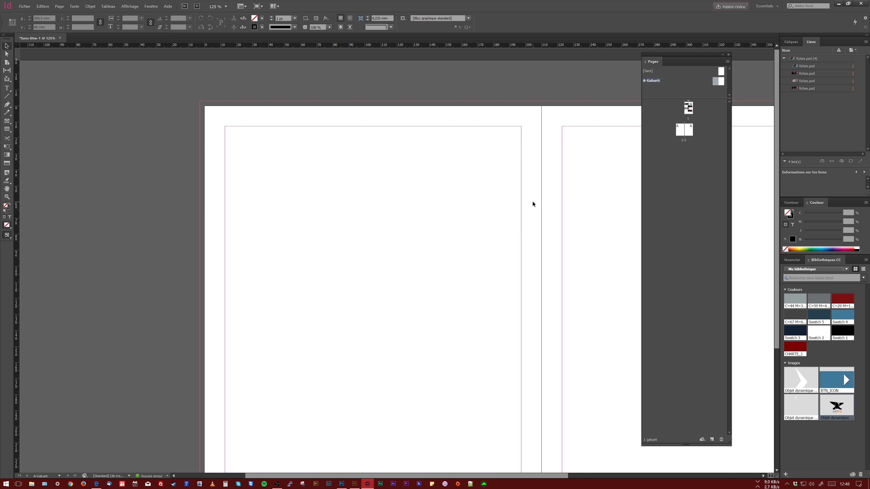
key(ctrl+minus)
key(ctrl+minus)
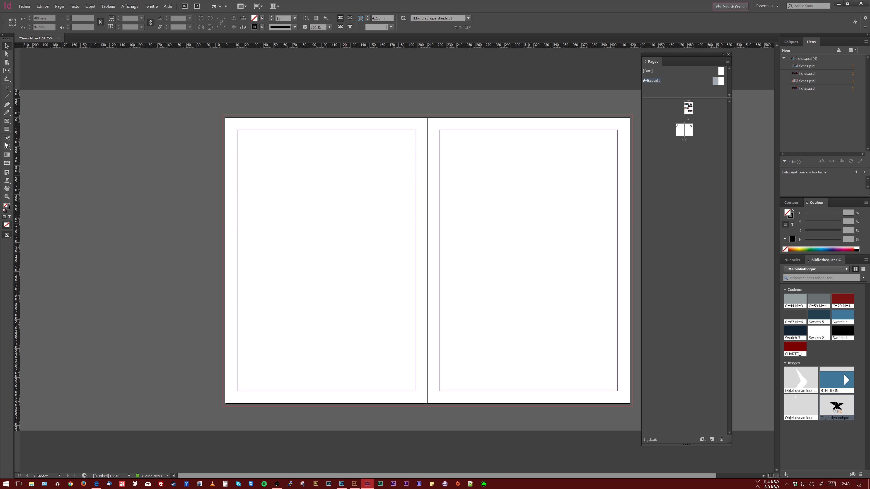
Draw a 426 × 303 mm rectangle covering the master spread out to the bleed, with a red fill and no stroke
click(7, 129)
drag(222, 115, 633, 407)
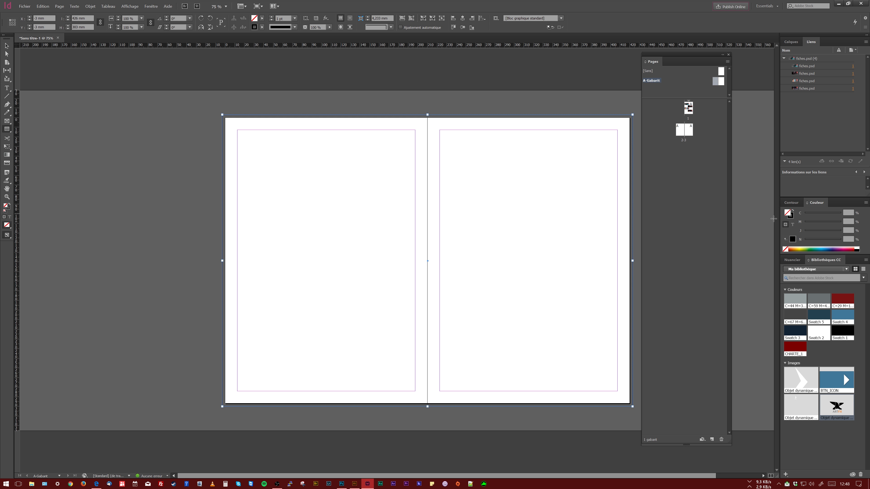
click(853, 249)
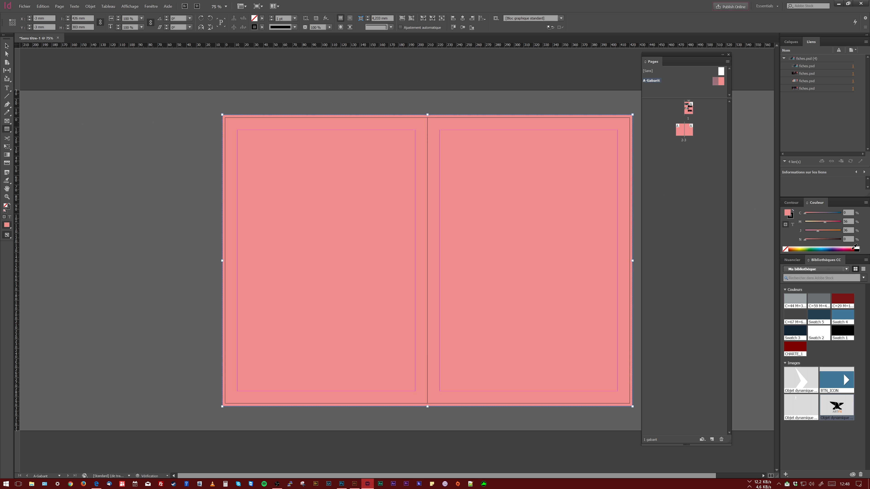
drag(853, 249, 856, 249)
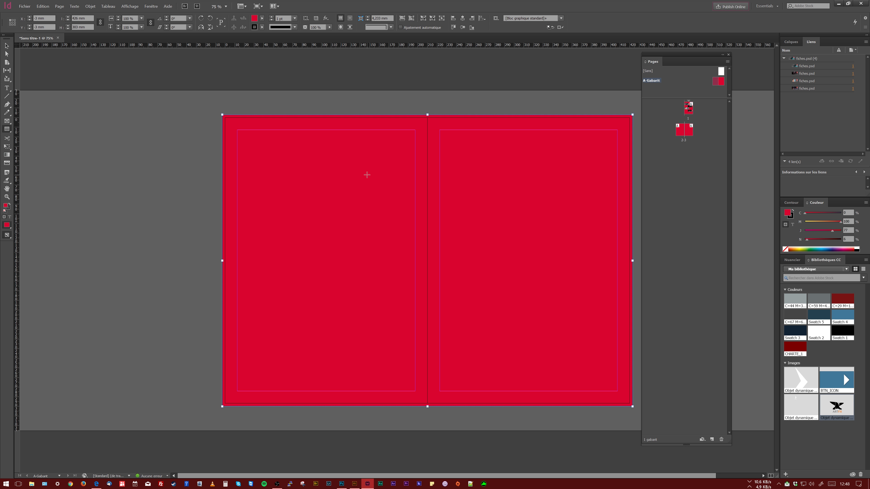
click(791, 216)
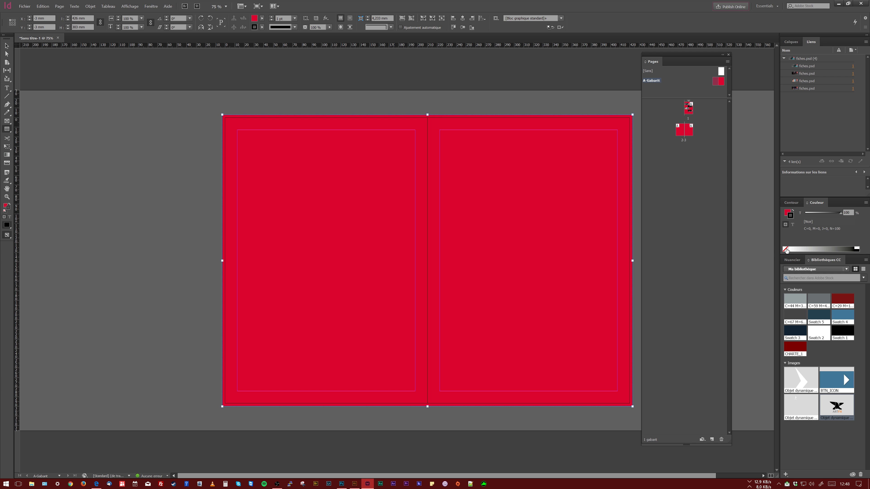
click(786, 249)
click(7, 46)
click(155, 110)
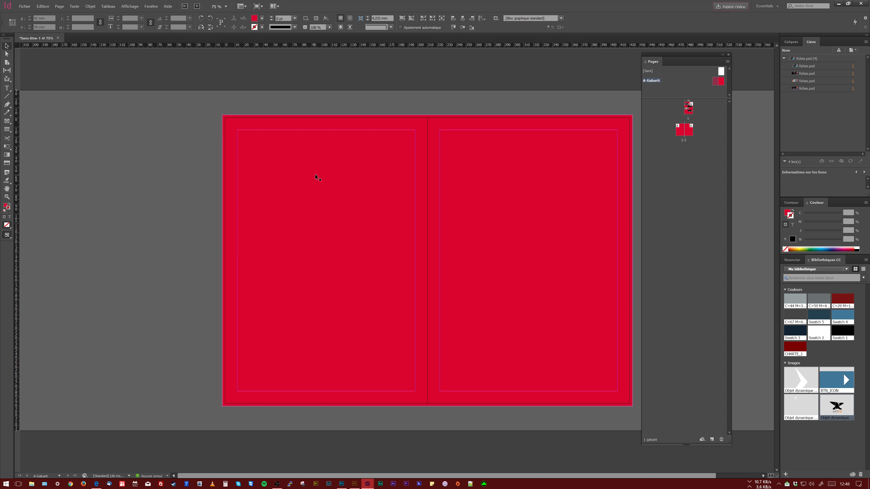
Draw an empty rectangle frame of 394.6 × 271.6 mm along the outer margins of the master spread
click(6, 121)
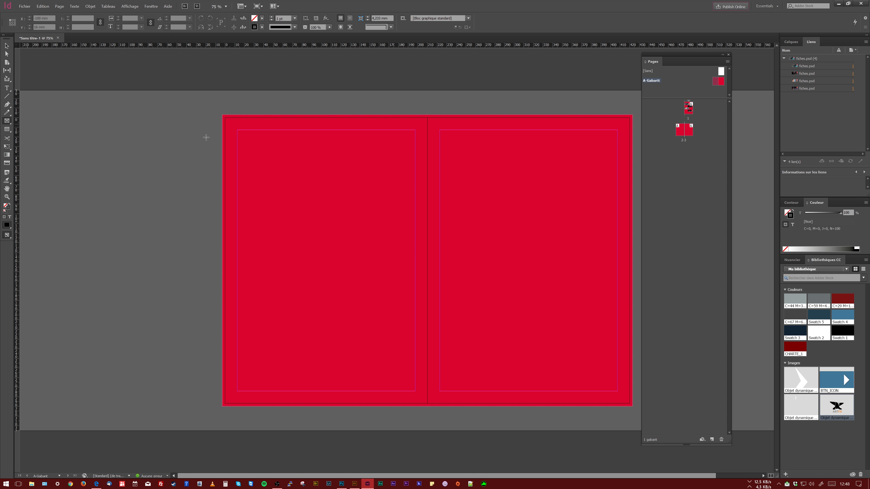
drag(238, 130, 617, 391)
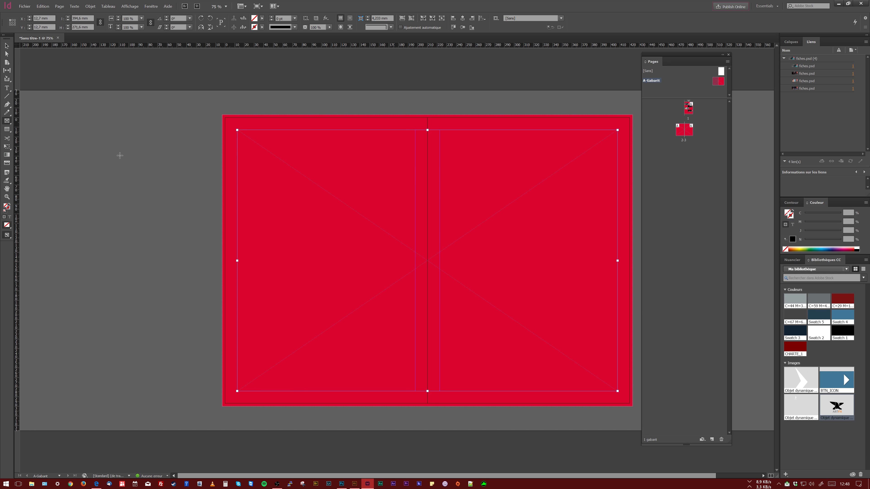
key(v)
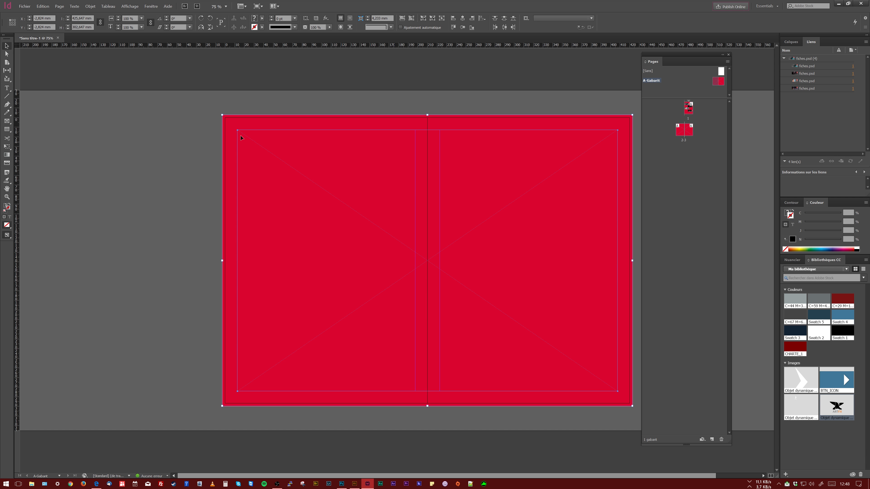
Subtract the inner frame from the red rectangle with Pathfinder to cut a red border around the master spread
click(233, 119)
click(262, 147)
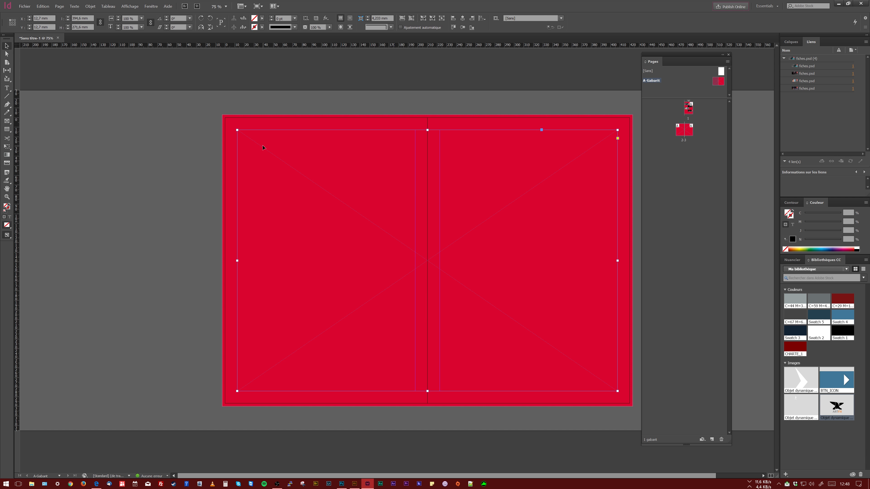
click(241, 121)
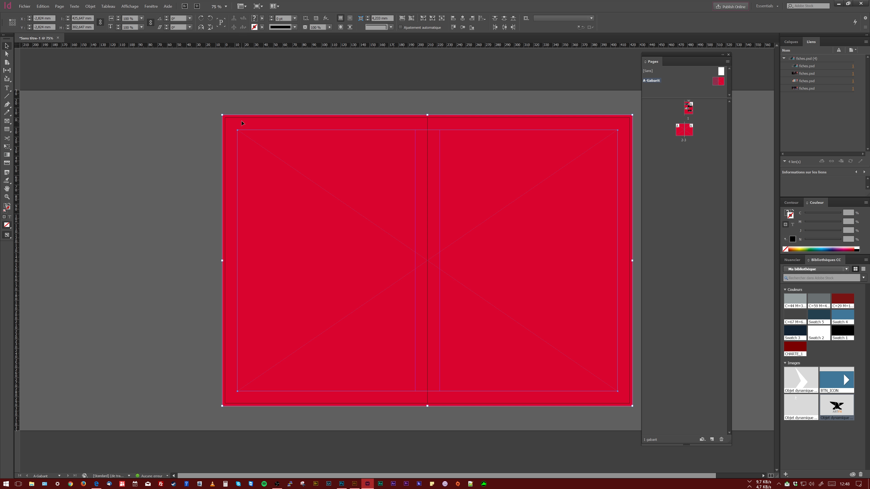
click(155, 7)
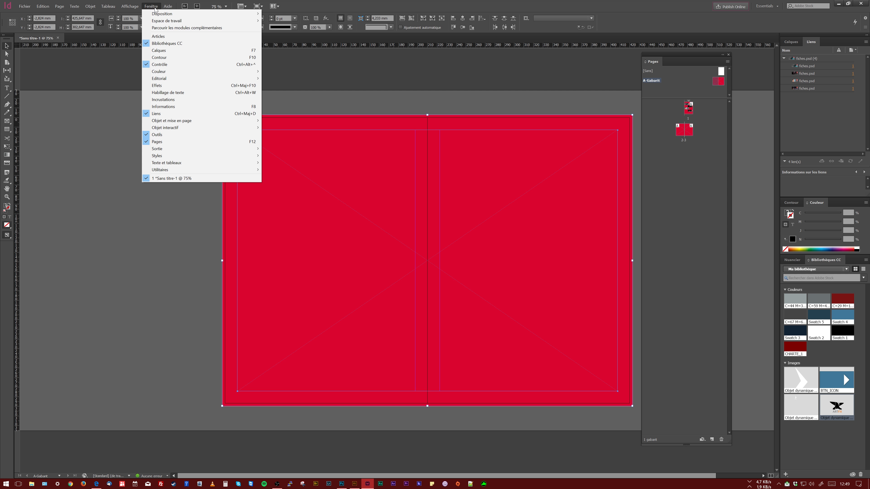
click(155, 8)
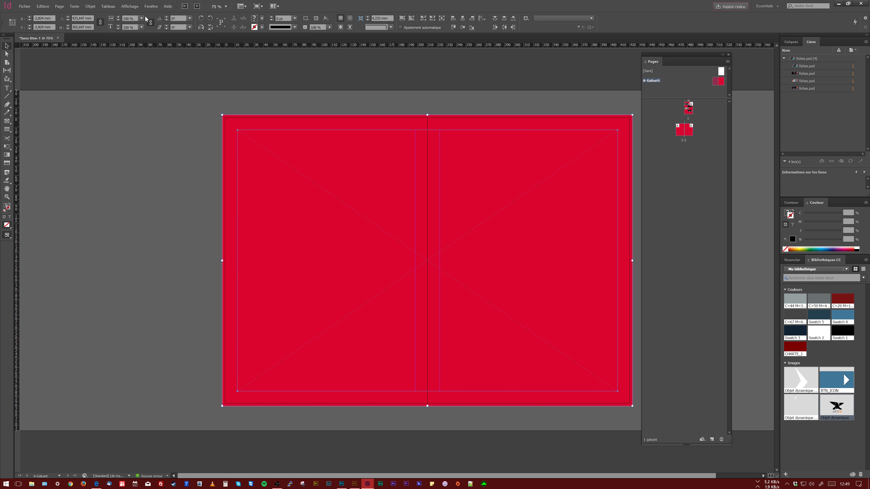
click(152, 7)
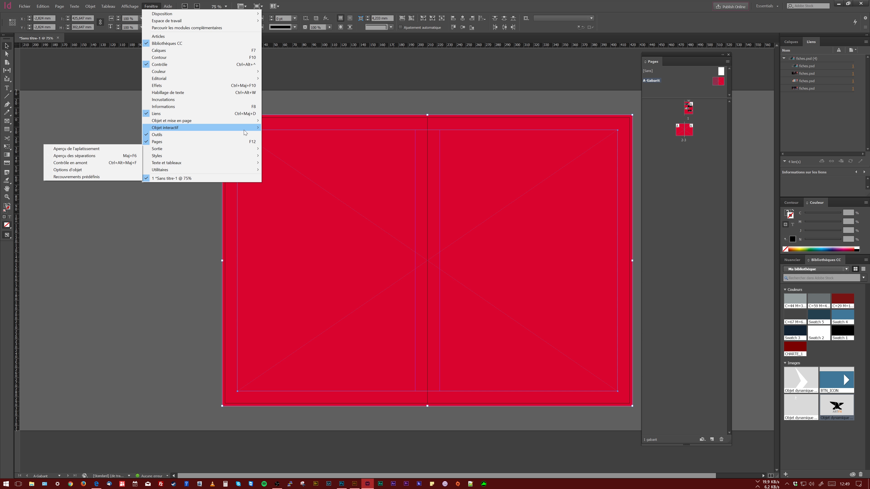
mouse_move(248, 119)
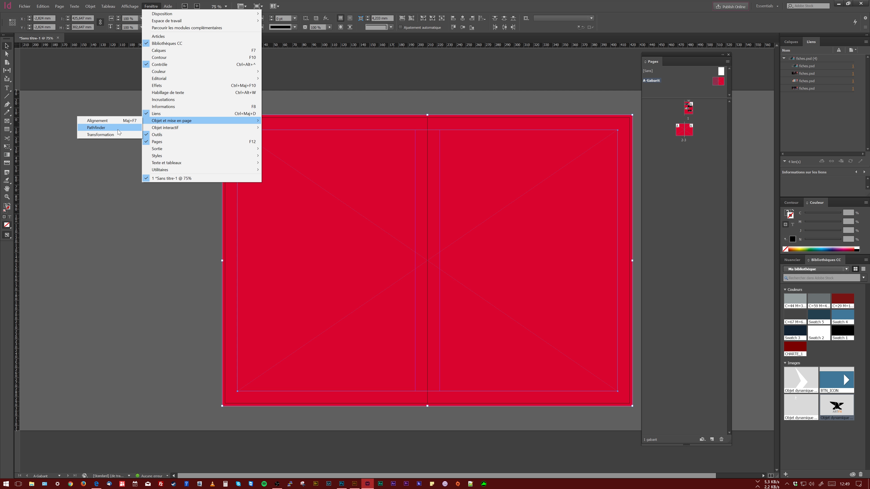
click(99, 128)
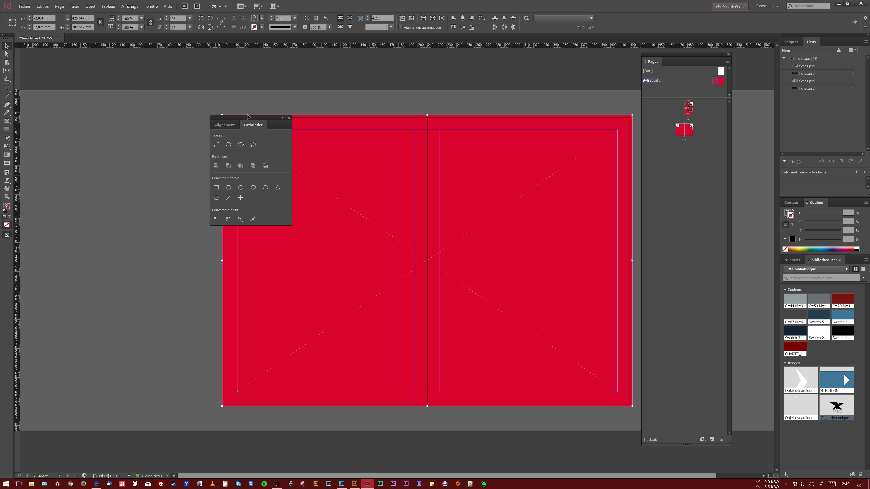
drag(248, 119, 167, 119)
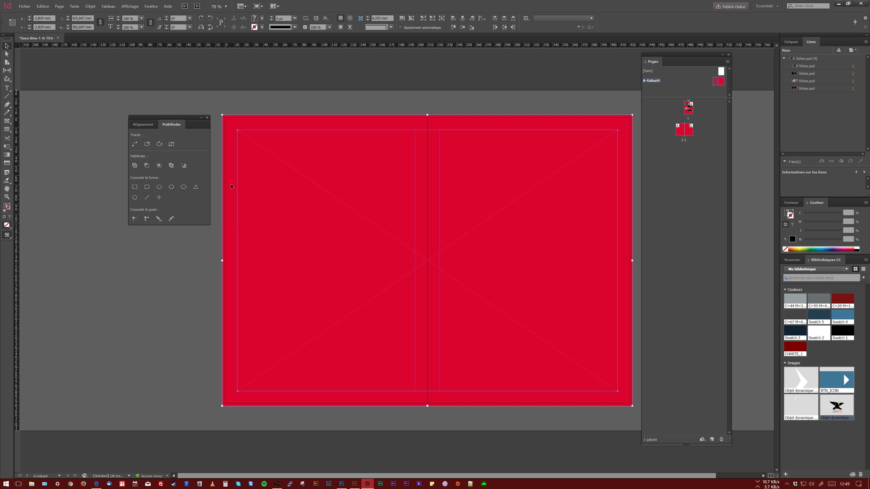
click(147, 166)
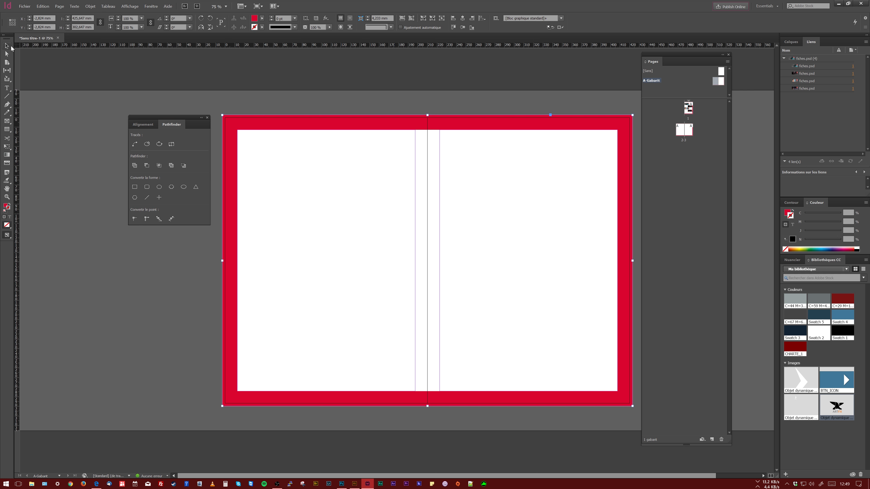
click(110, 119)
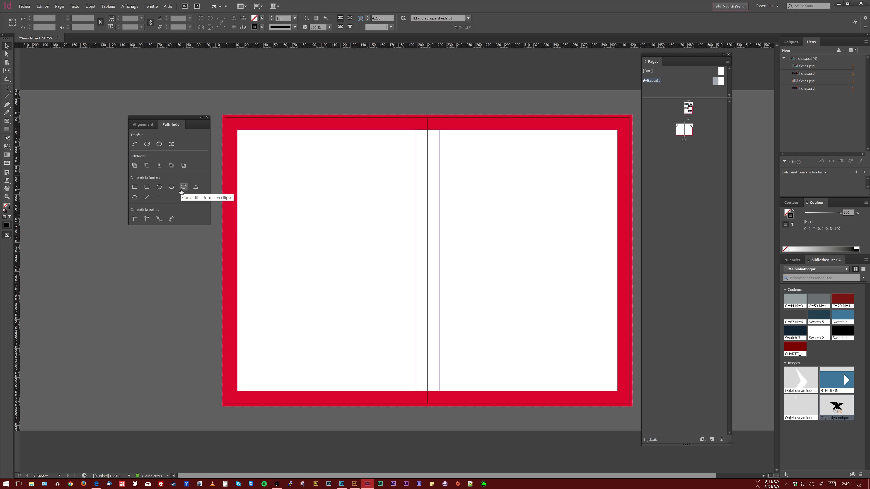
click(241, 127)
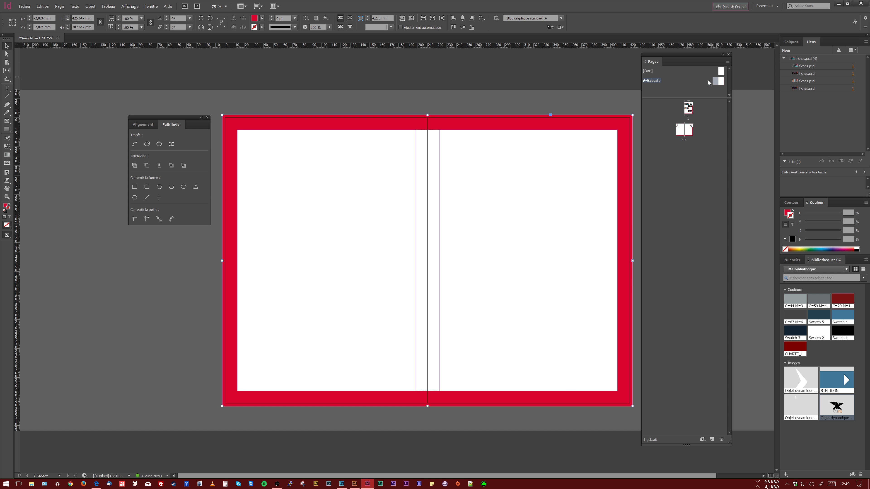
Go to the spread of pages 2-3 and add nine pages, extending the document to 12 pages
double_click(679, 133)
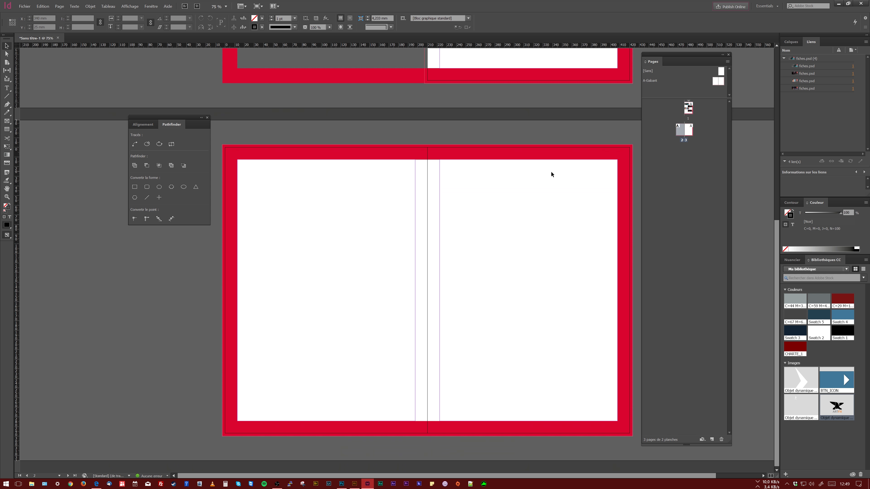
scroll(551, 172, up, 7)
scroll(551, 171, down, 6)
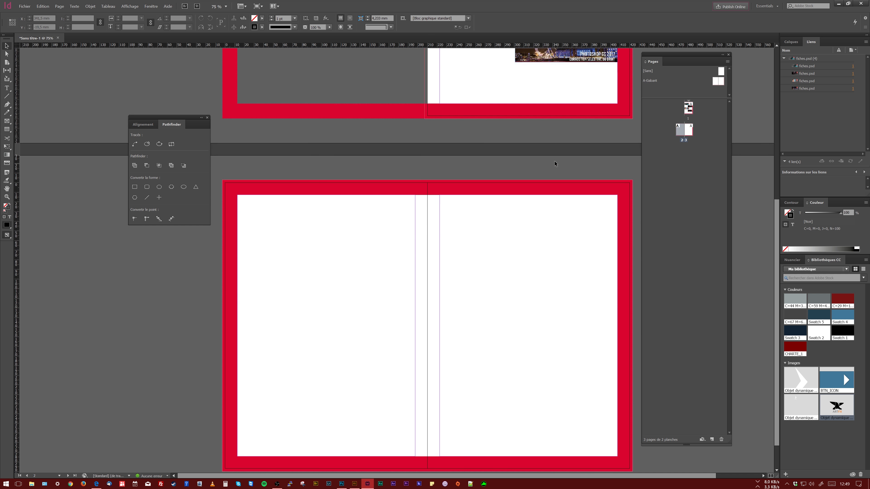
scroll(555, 163, down, 1)
click(712, 440)
click(713, 439)
click(713, 439)
click(712, 439)
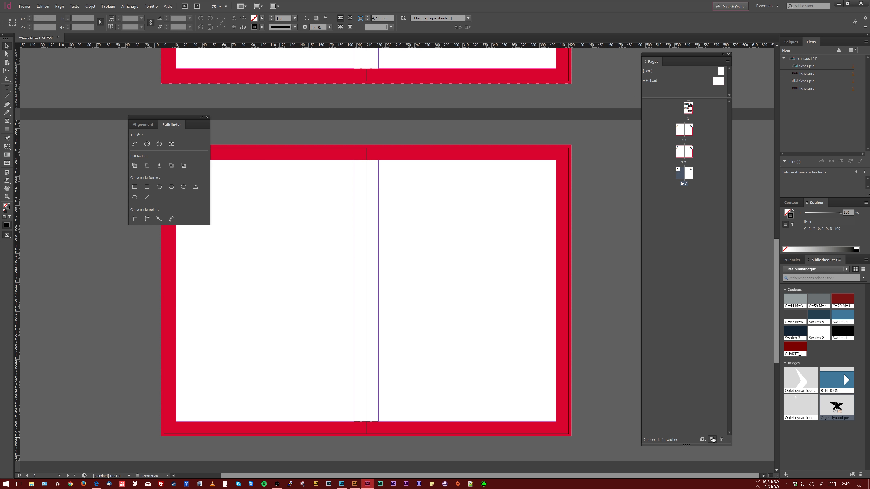
click(713, 440)
click(713, 440)
click(713, 439)
click(713, 439)
click(712, 439)
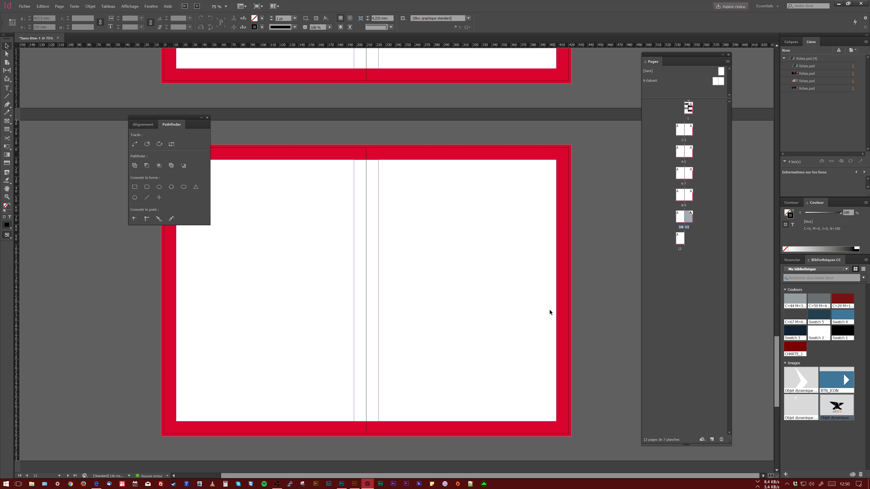
Look over the red master border on the document's spreads, including the single pages 1 and 12
scroll(549, 309, up, 20)
scroll(552, 311, up, 20)
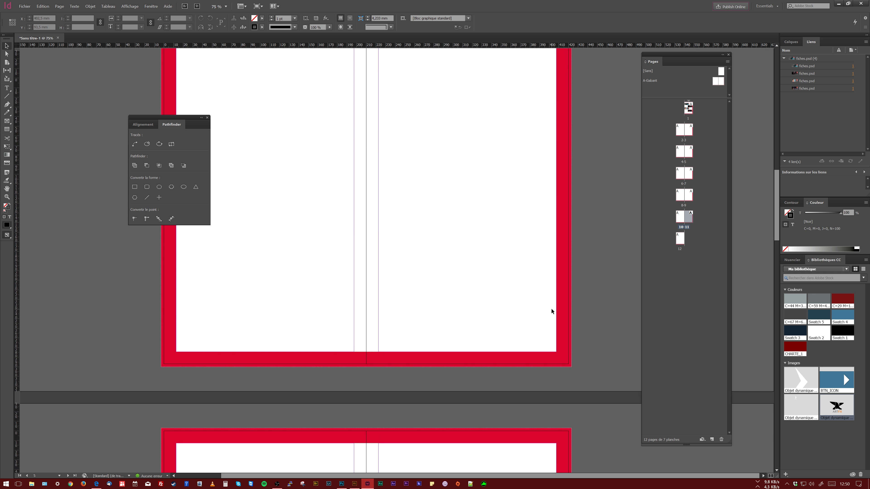
scroll(551, 310, down, 7)
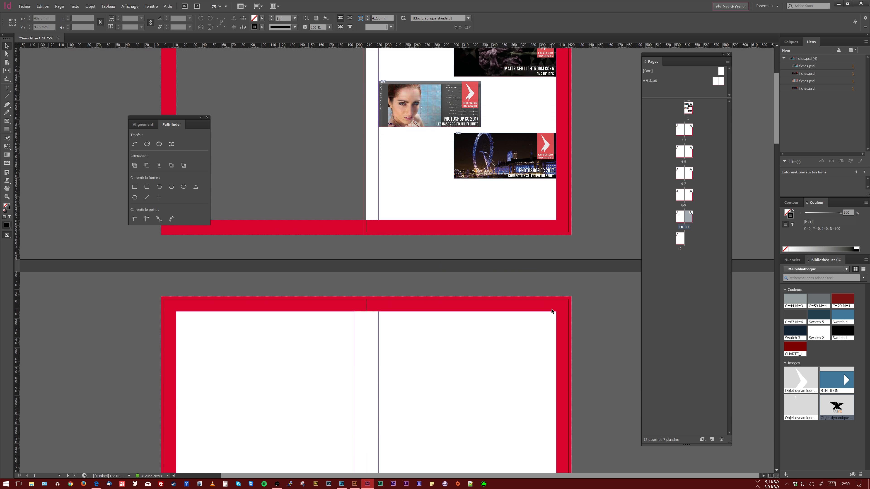
scroll(552, 310, up, 6)
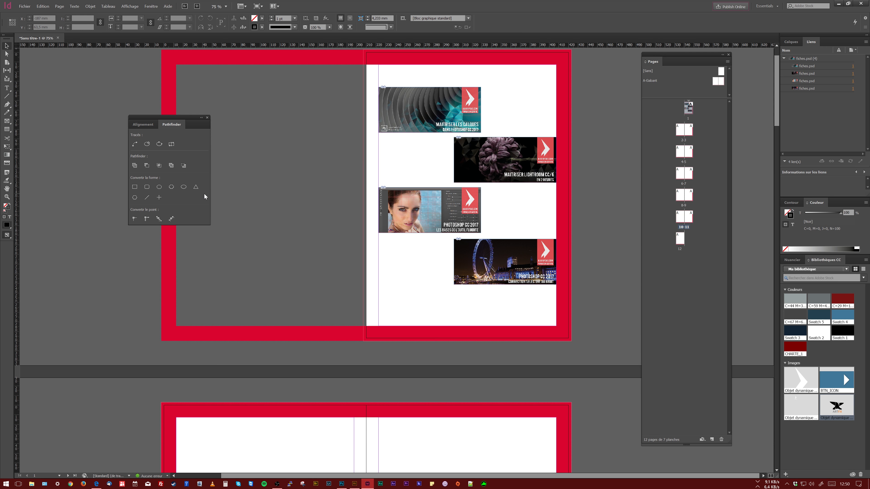
double_click(680, 240)
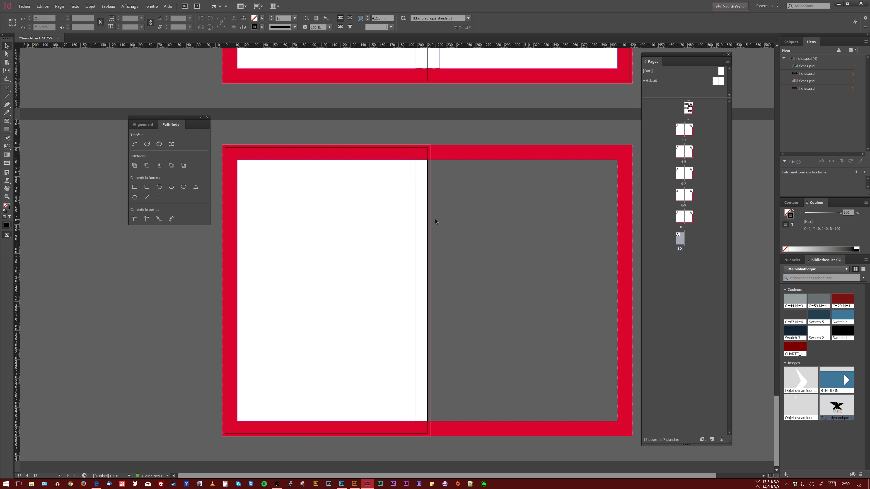
Go to page 1 and release all of its master items
double_click(688, 108)
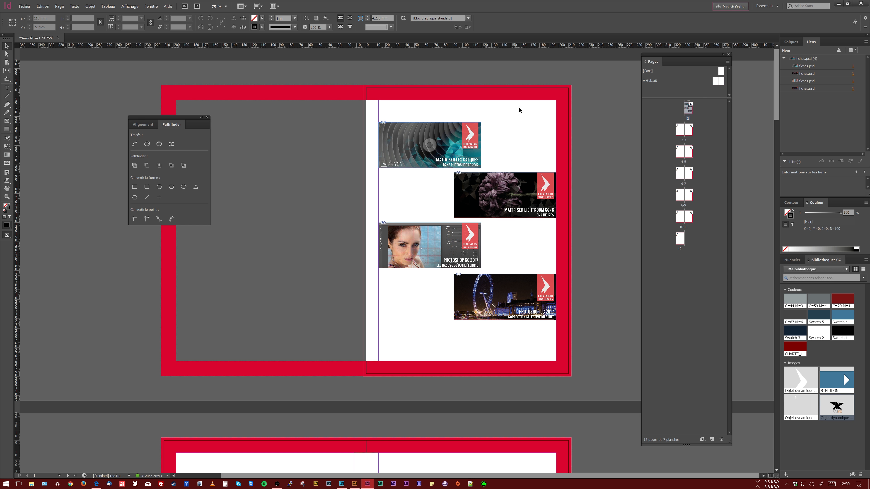
right_click(689, 110)
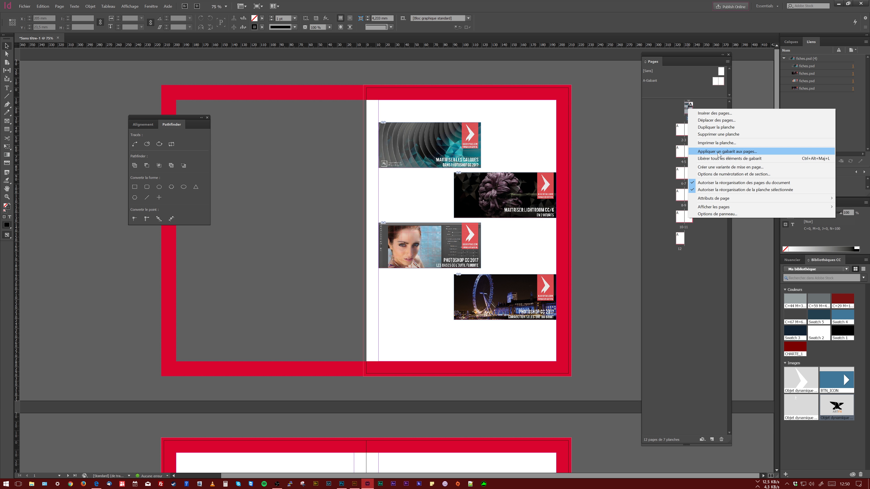
click(719, 161)
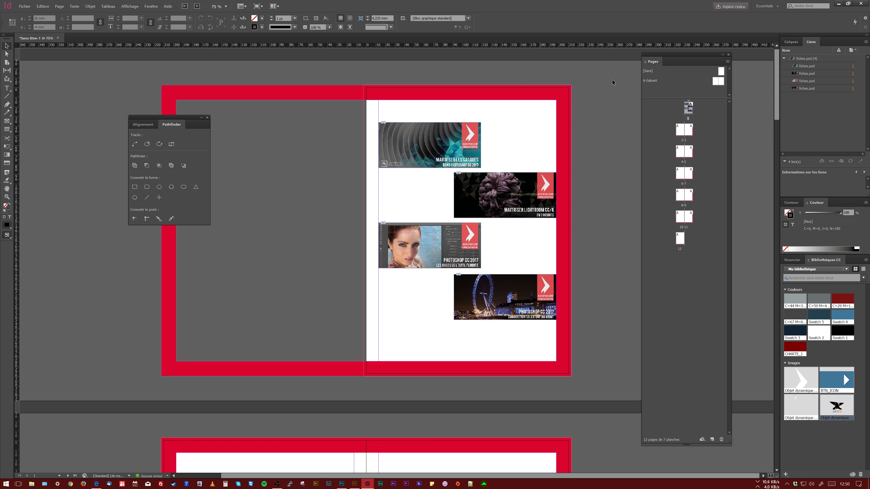
Shift the released red border on page 1 independently of the other spreads, and delete it from the page
mouse_move(336, 91)
mouse_down()
mouse_move(348, 124)
mouse_move(330, 97)
mouse_up()
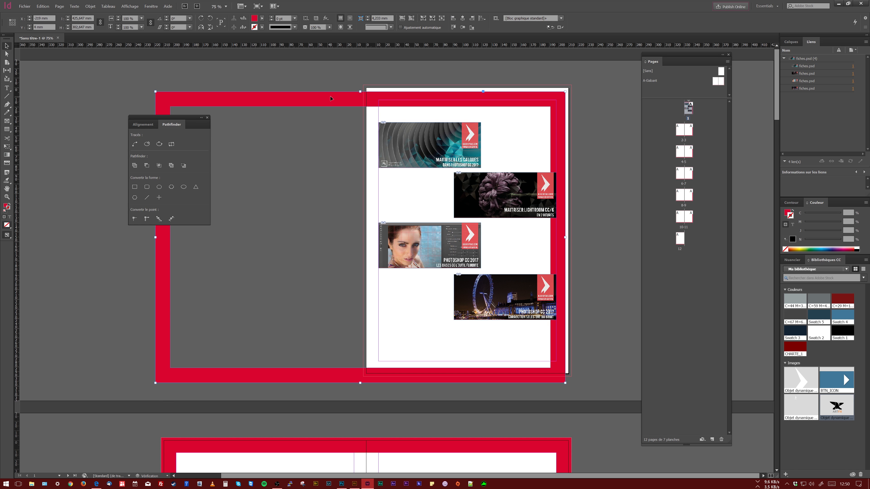
click(414, 357)
scroll(414, 357, down, 5)
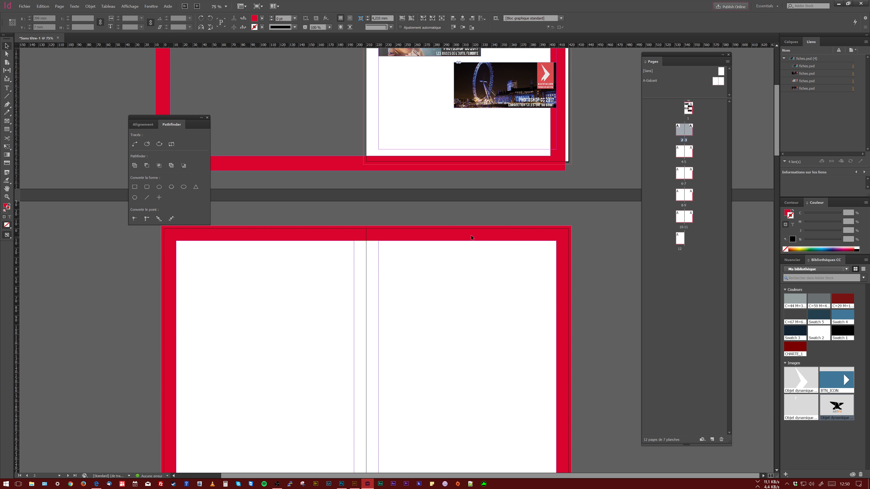
scroll(517, 242, up, 5)
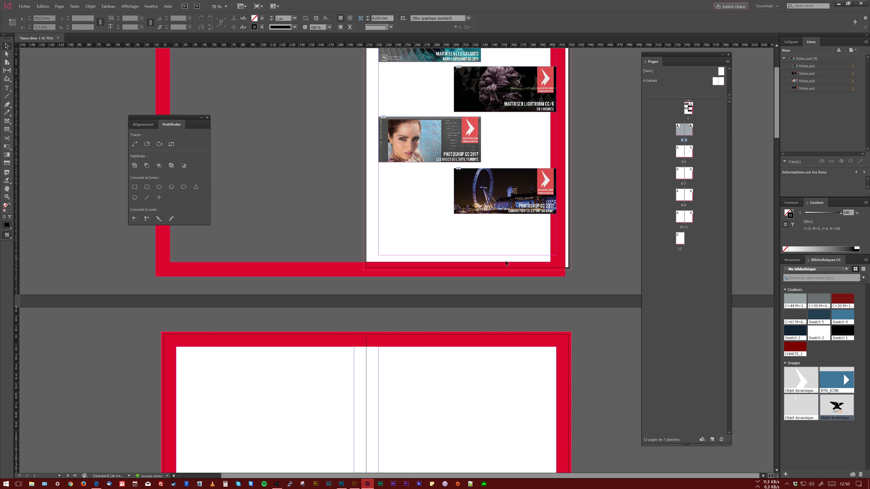
click(334, 96)
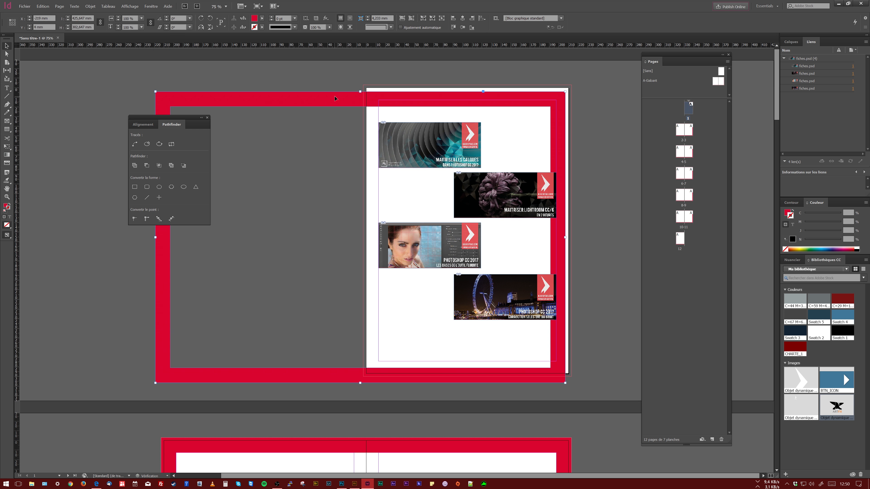
key(Delete)
Go to page 12 and apply the [Sans] master to it, removing the red border from that page
double_click(681, 238)
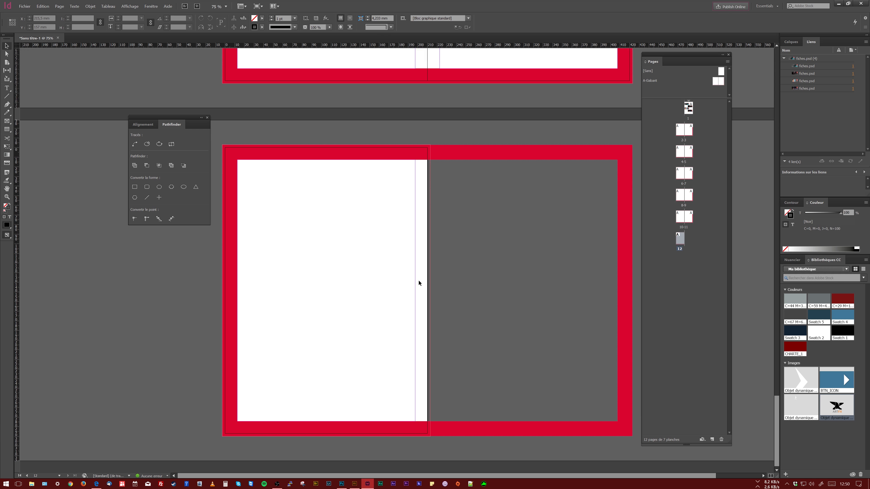
right_click(385, 157)
click(373, 170)
right_click(686, 242)
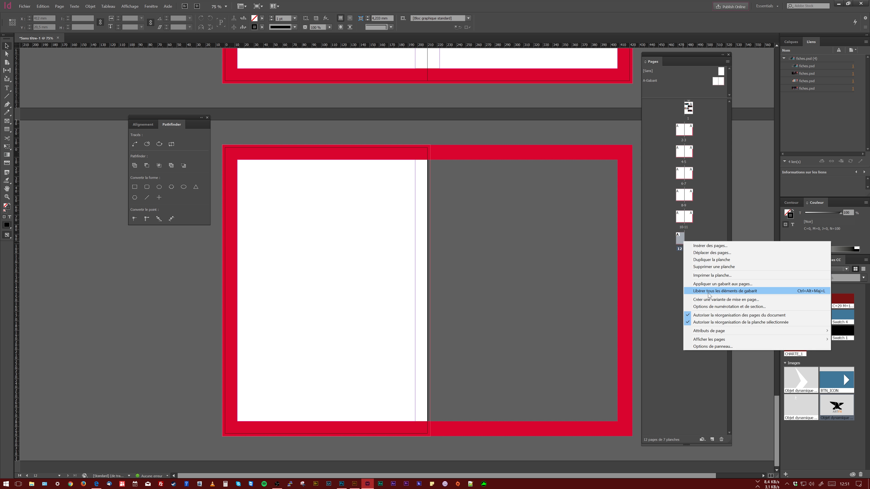
click(711, 283)
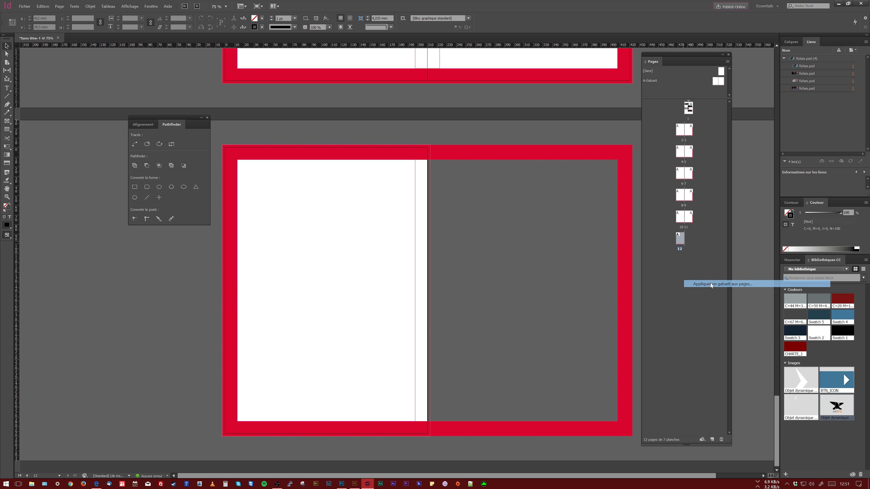
click(463, 238)
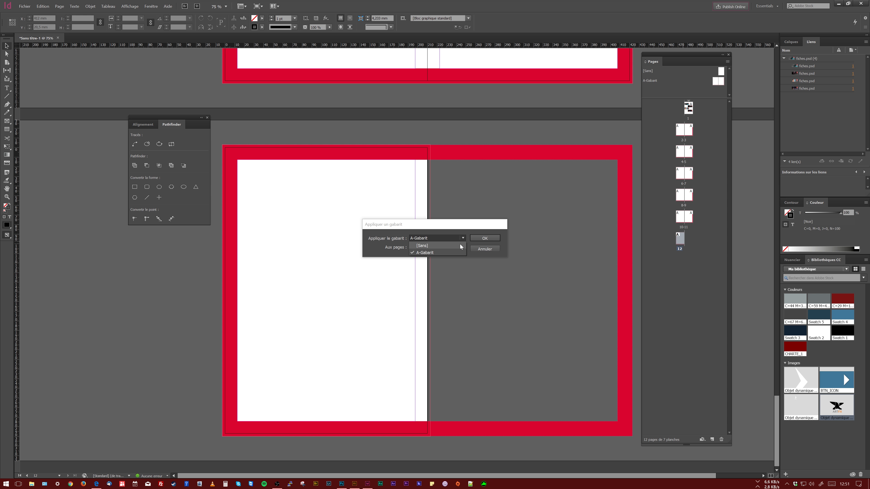
click(437, 245)
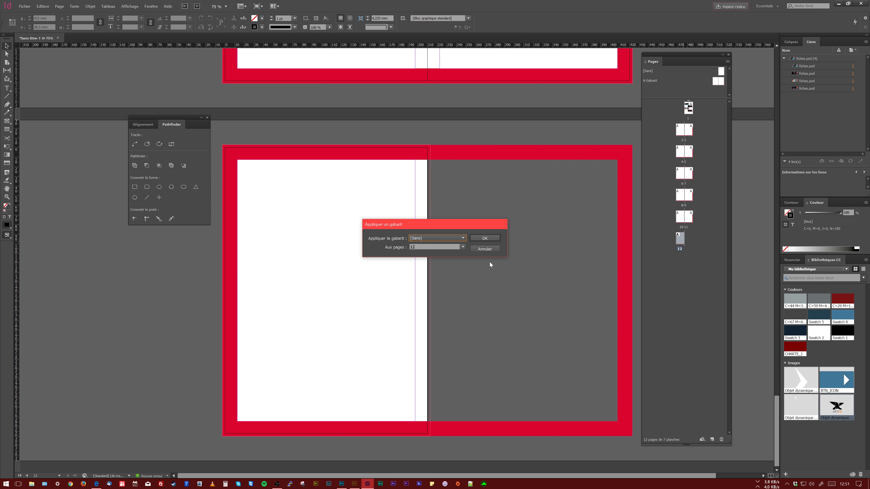
click(485, 238)
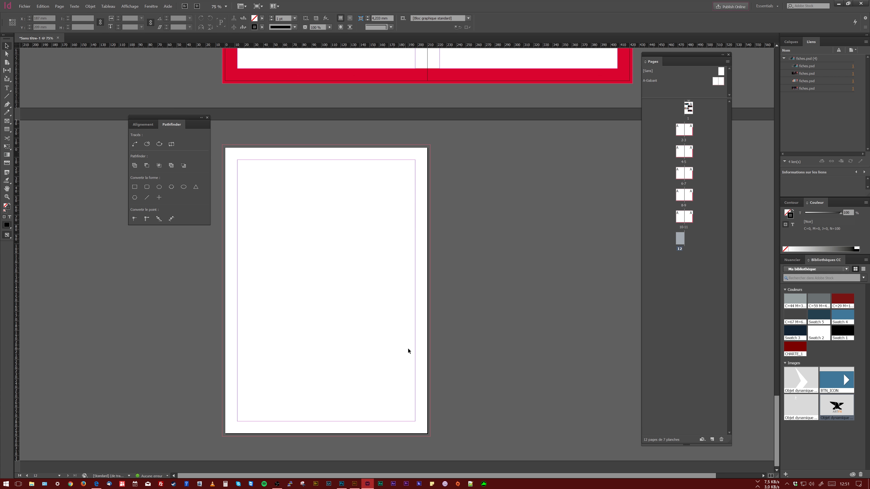
Open the A-Gabarit master spread and draw an empty rectangle frame within the red border, slightly outside the page margins
scroll(480, 339, up, 10)
scroll(544, 322, up, 20)
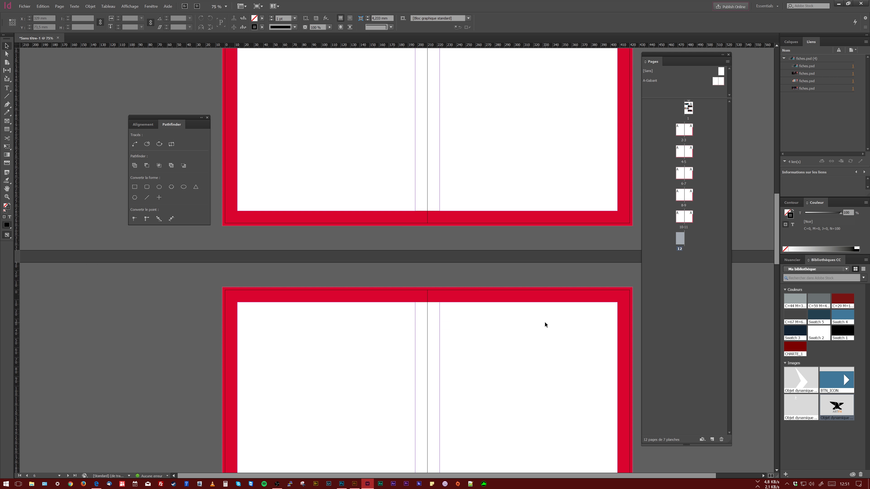
scroll(544, 321, down, 5)
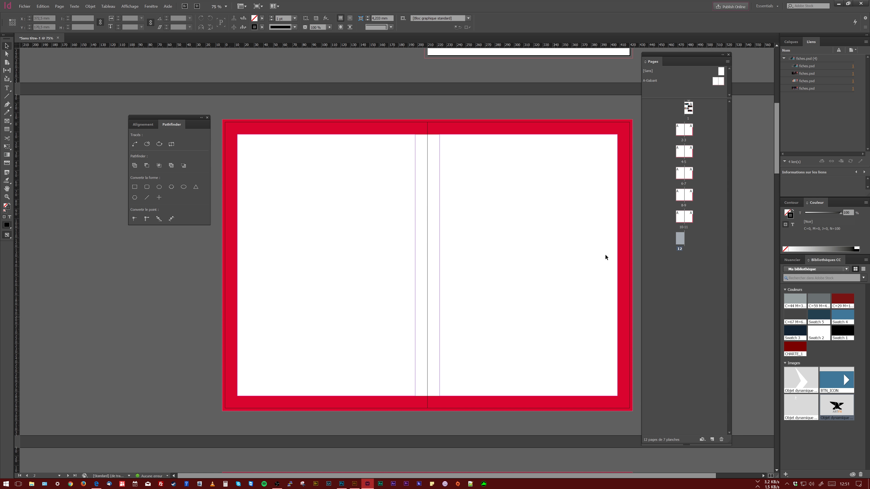
double_click(719, 82)
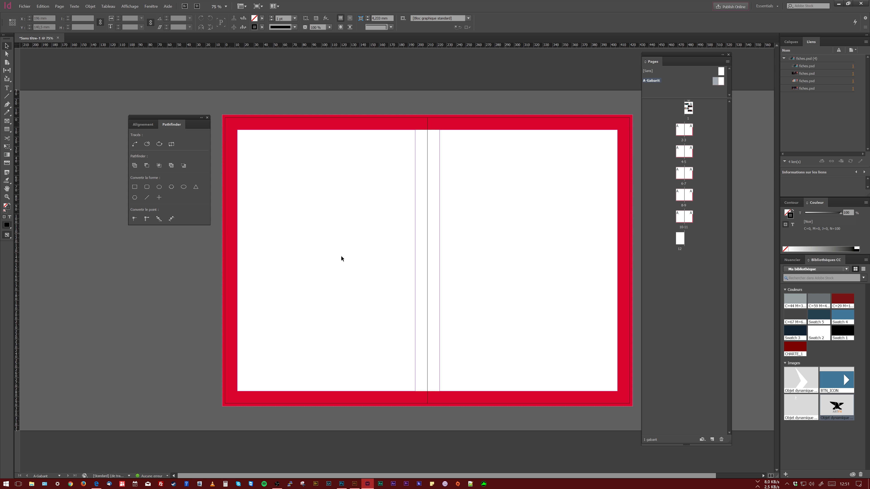
click(6, 129)
drag(231, 124, 623, 398)
Subtract the new frame from the red border with Pathfinder to make the master's border thinner
key(v)
shift+click(252, 120)
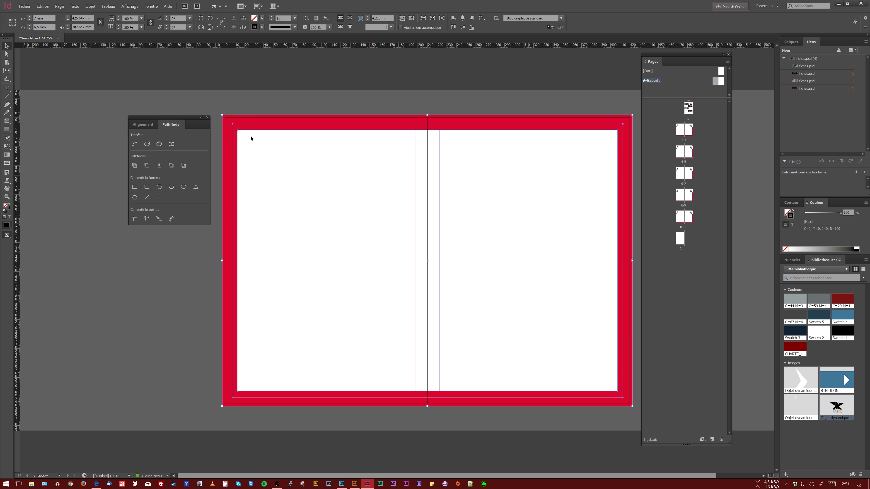
click(147, 165)
click(258, 102)
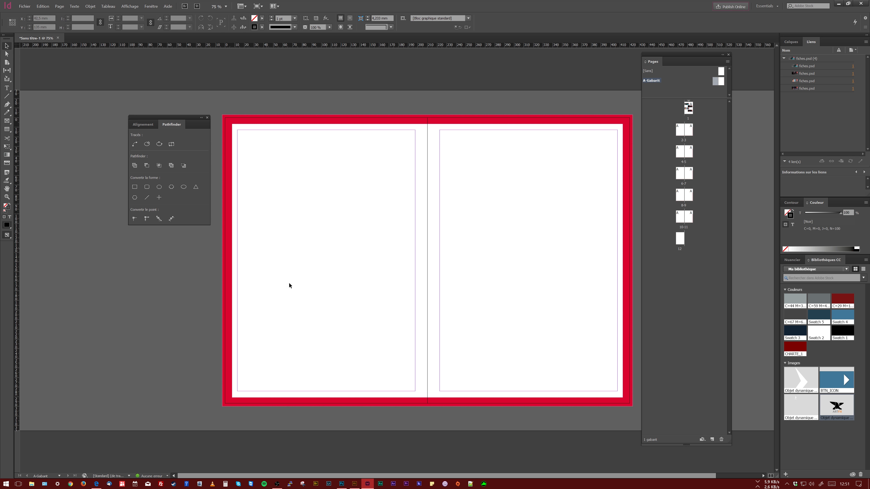
Change the fill of the master's border from red to yellow by lowering its magenta value
click(626, 140)
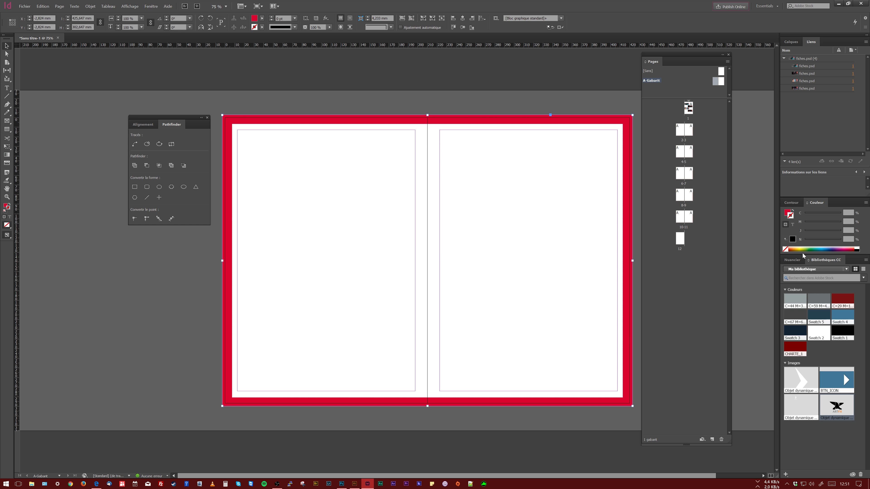
click(798, 249)
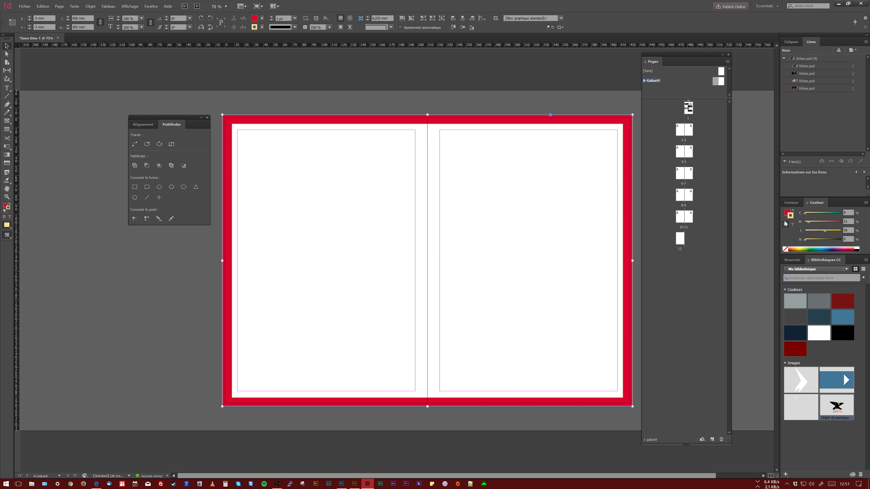
key(ctrl+z)
click(788, 213)
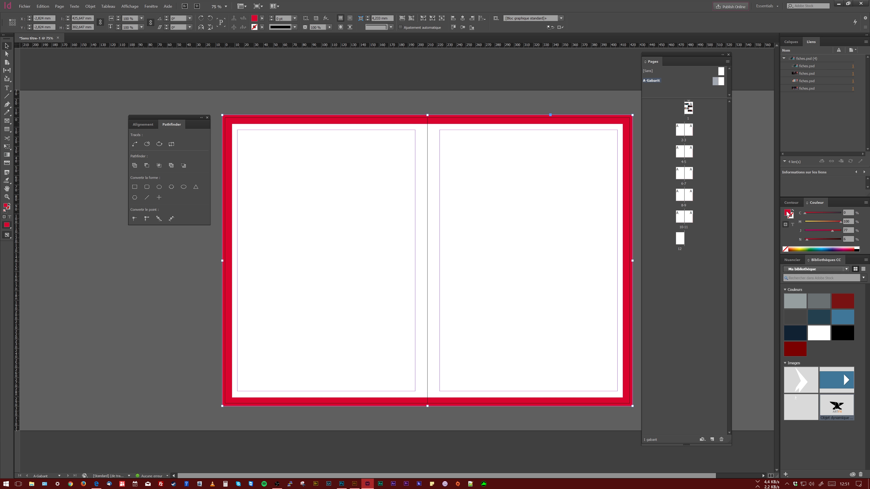
drag(826, 222, 807, 222)
Check the recoloured, thinner border on the document spreads, starting from pages 2-3
double_click(685, 142)
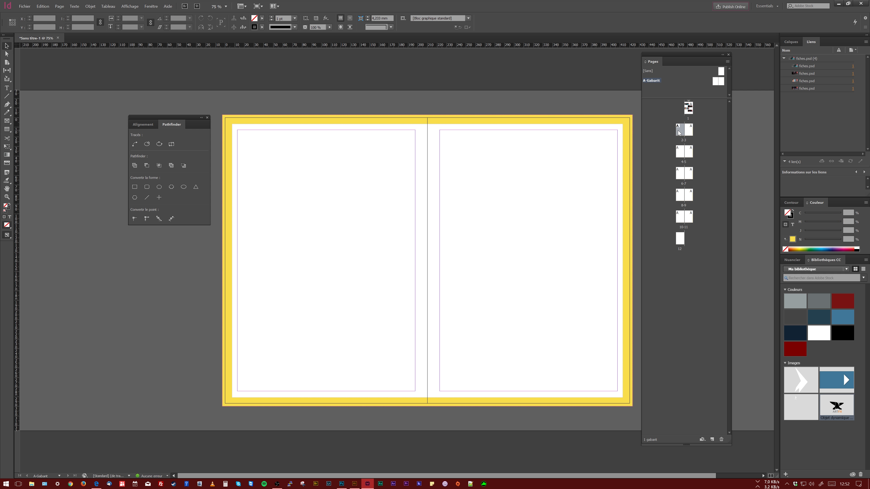
scroll(542, 211, down, 5)
scroll(542, 211, down, 10)
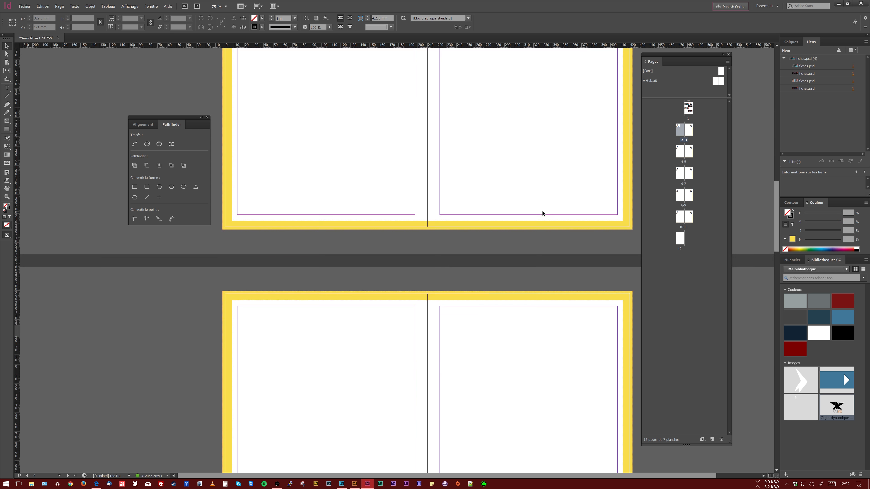
scroll(561, 249, up, 15)
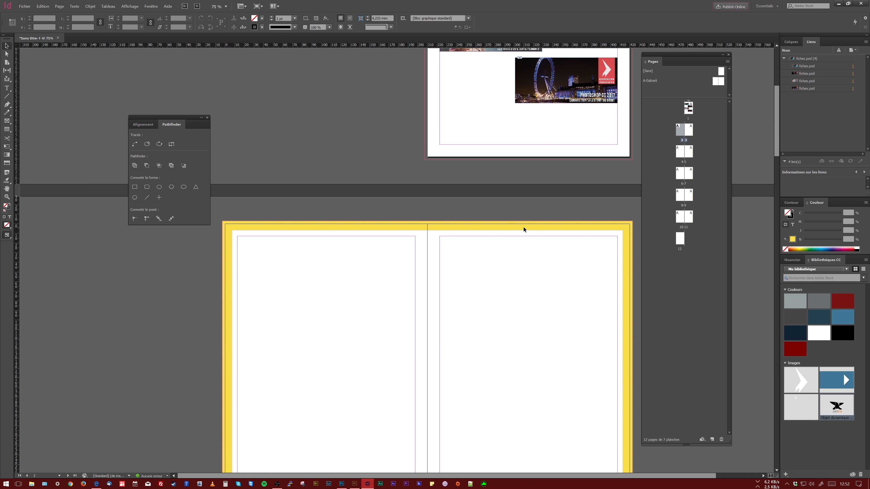
scroll(523, 228, down, 10)
scroll(513, 212, up, 5)
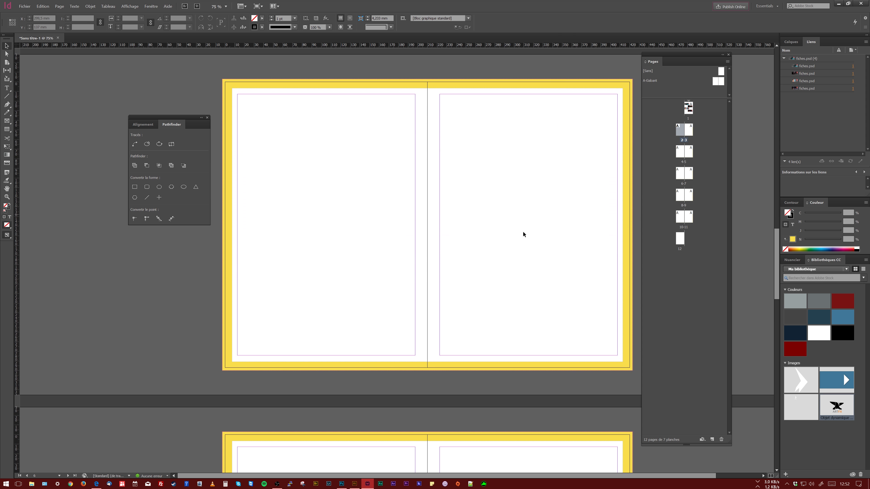
scroll(565, 317, up, 6)
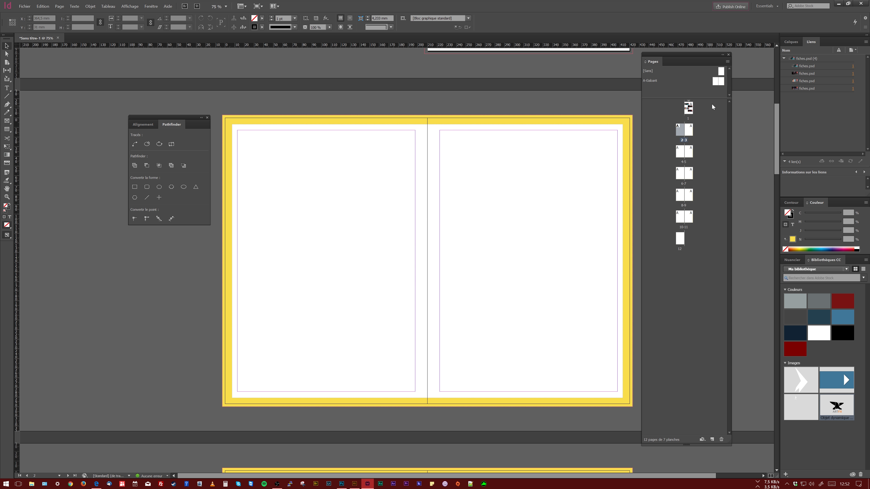
Create a new two-page master, B-Gabarit, based on A-Gabarit
click(701, 89)
right_click(706, 91)
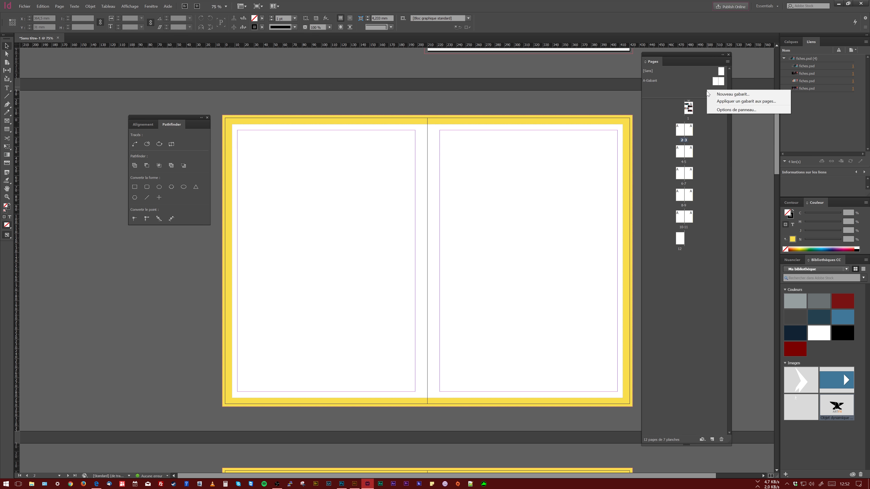
click(716, 94)
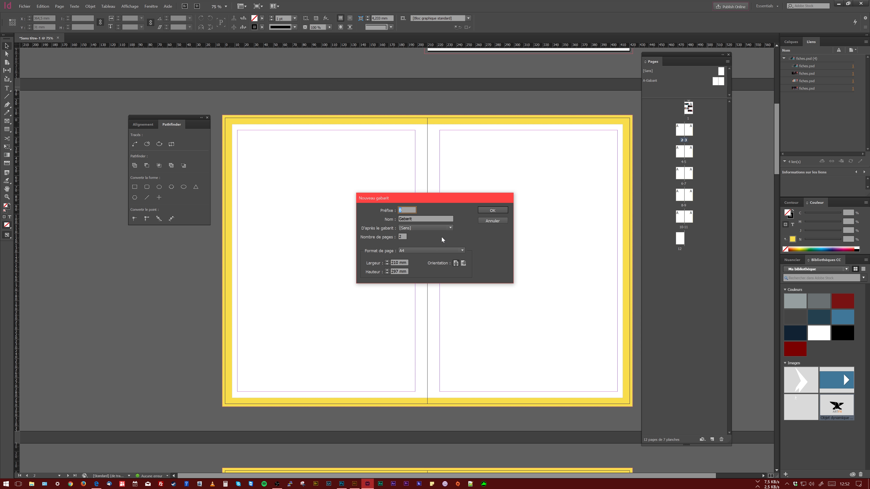
click(451, 227)
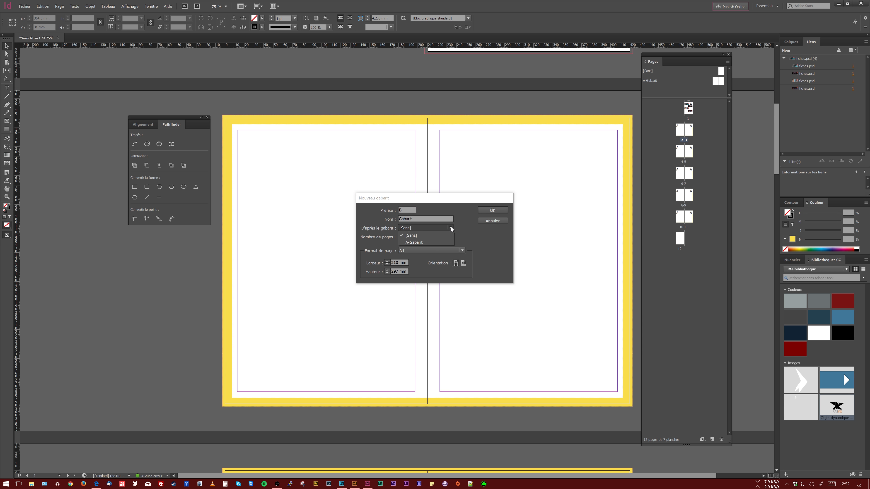
click(444, 242)
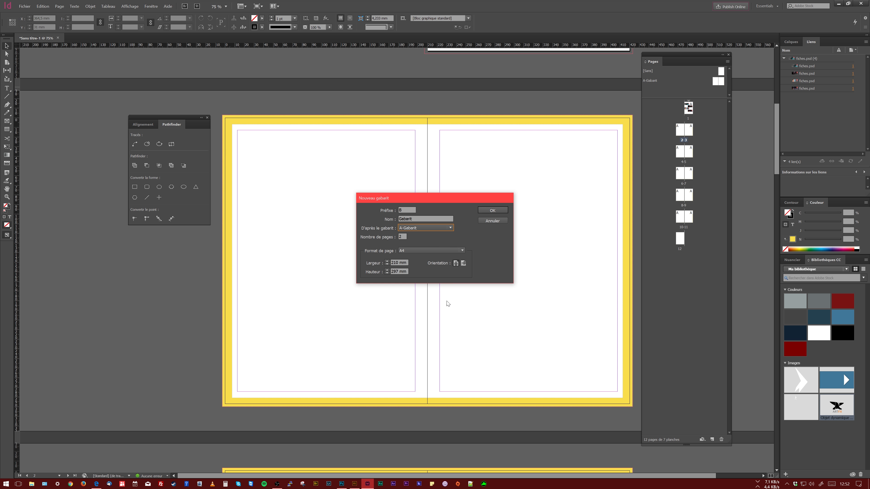
click(493, 211)
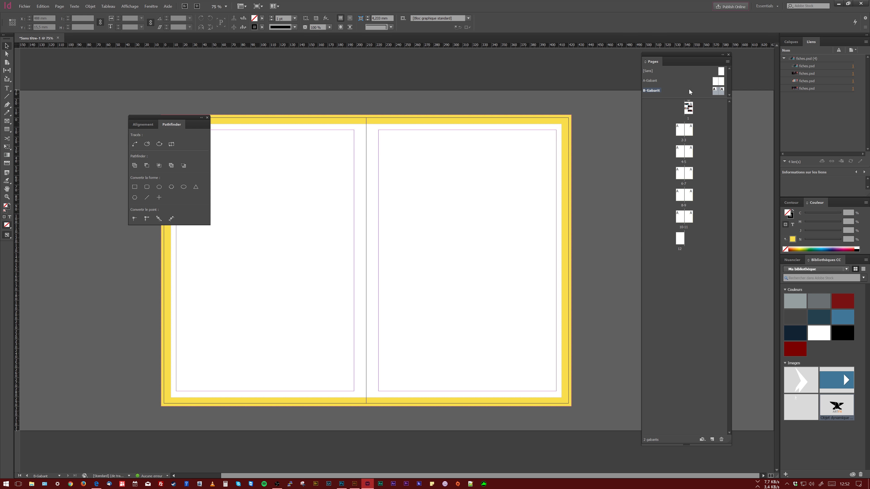
Draw a rectangle about 426 x 29 mm across the bottom of the B-Gabarit spread, with a pink fill and no stroke
scroll(440, 475, left, 3)
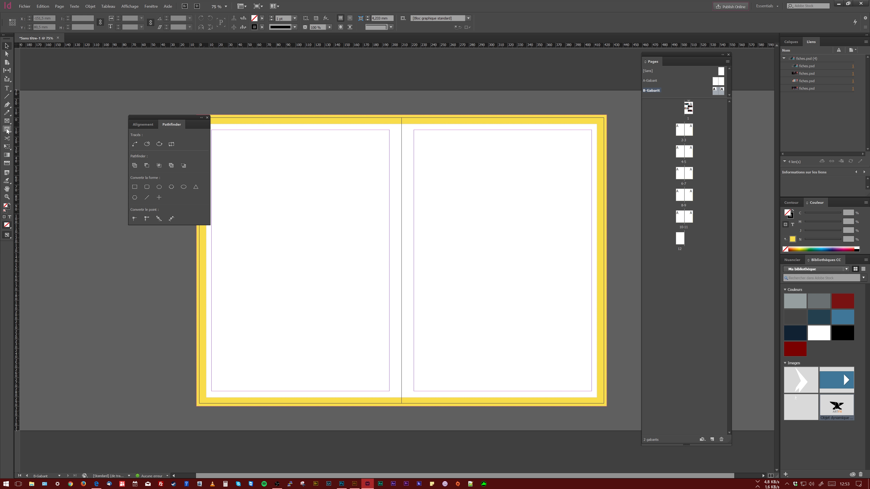
key(m)
drag(196, 378, 606, 408)
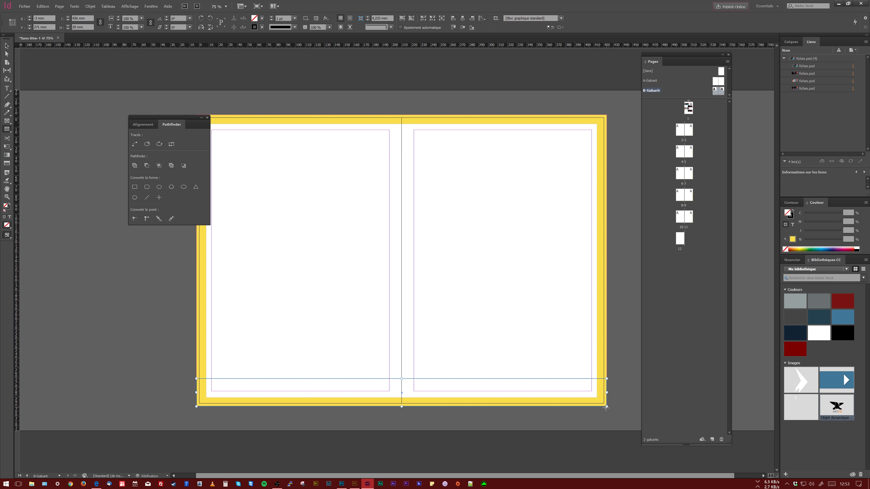
click(846, 247)
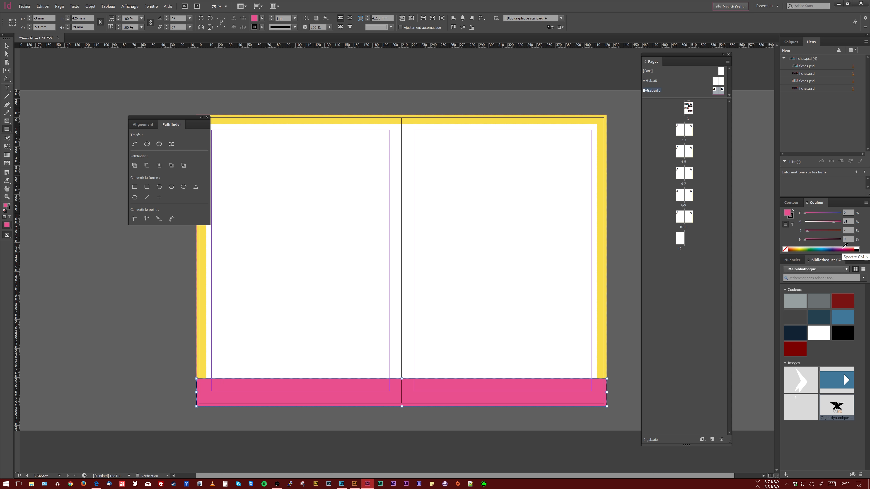
click(793, 219)
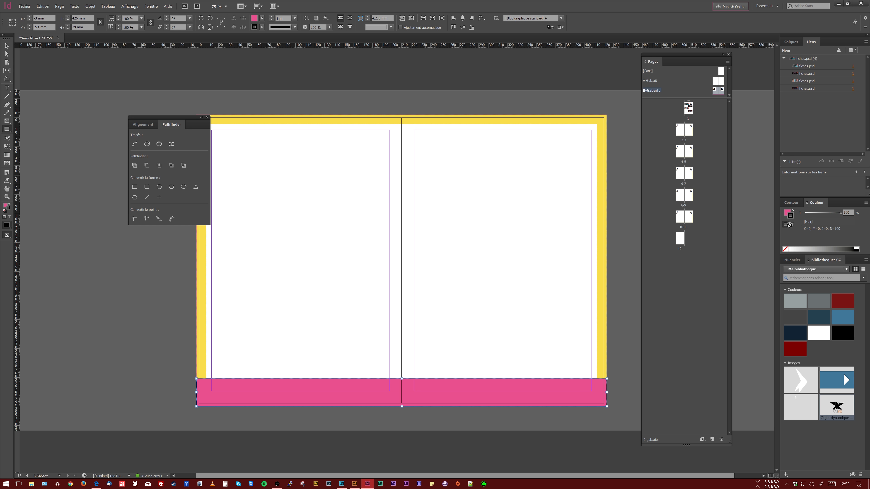
click(785, 249)
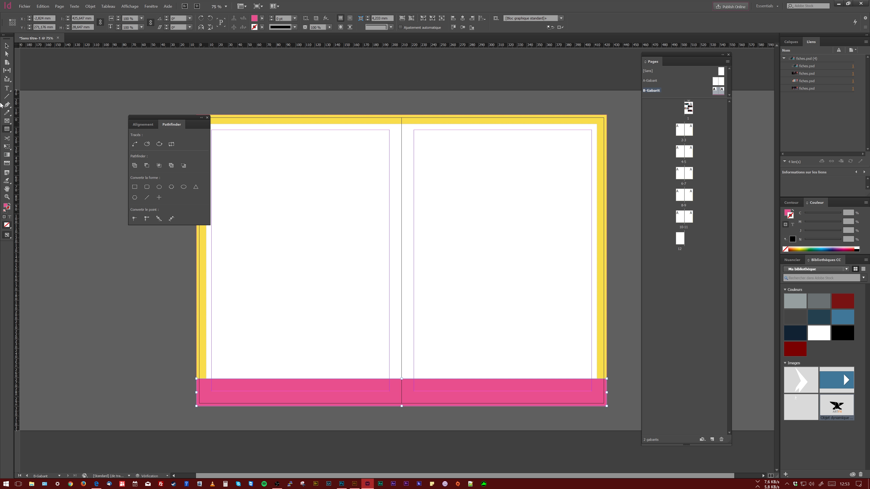
Try to send the pink band to the back, behind the yellow border on B-Gabarit
key(v)
click(90, 6)
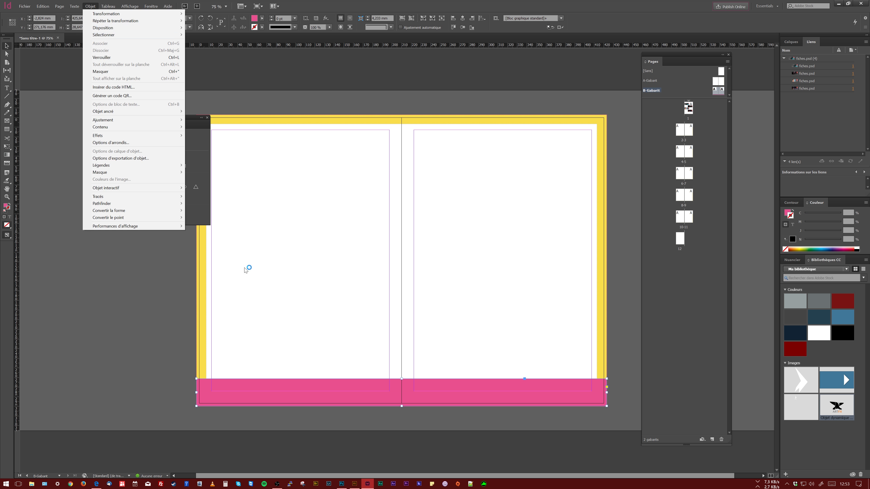
click(183, 393)
click(227, 385)
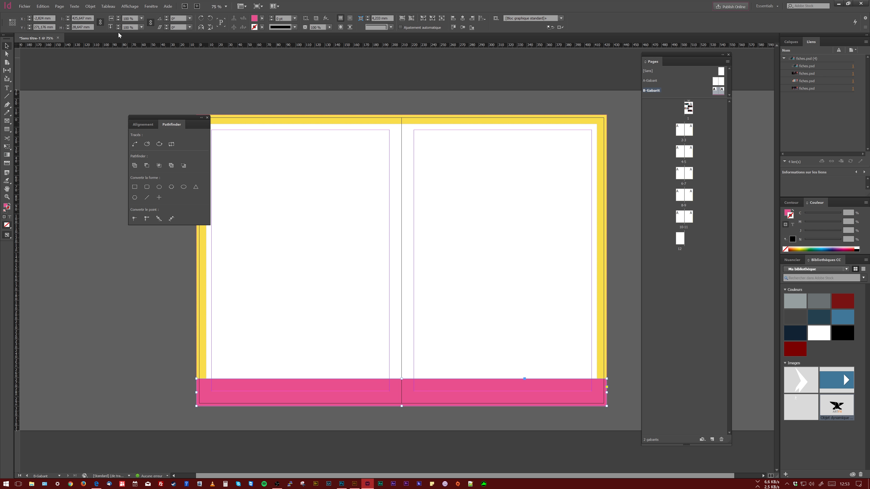
click(91, 6)
mouse_move(107, 8)
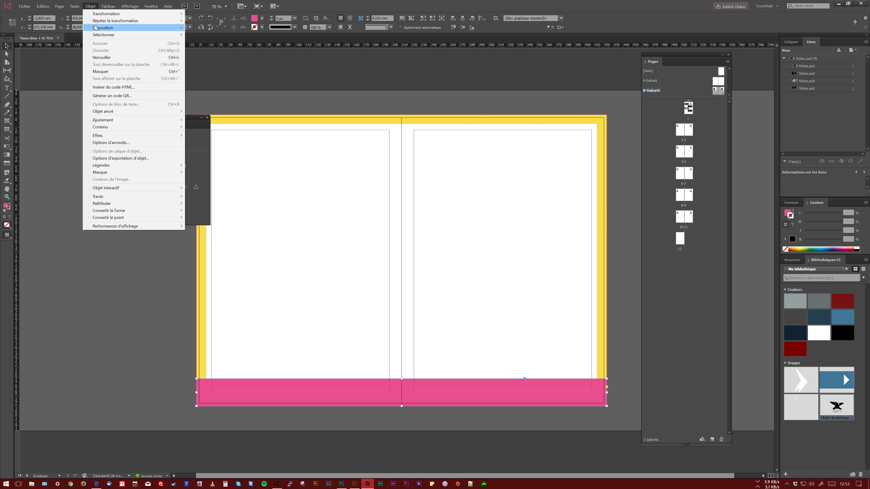
mouse_move(95, 28)
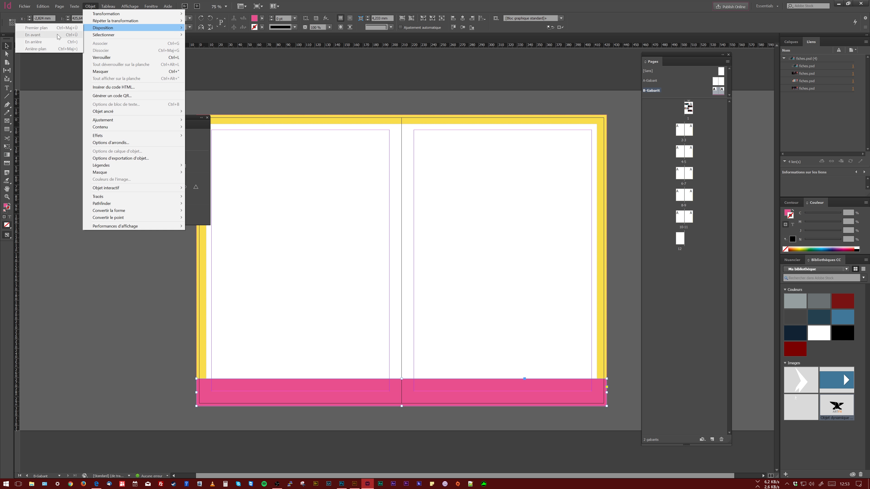
click(45, 49)
click(768, 273)
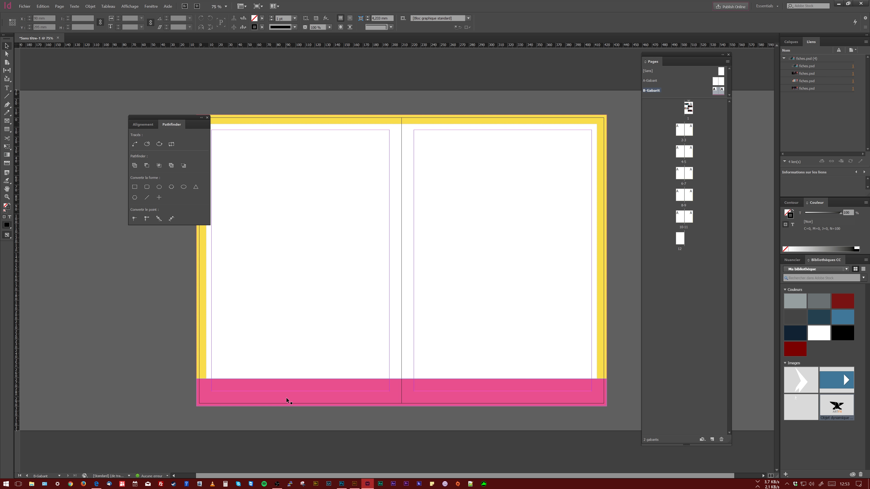
click(324, 400)
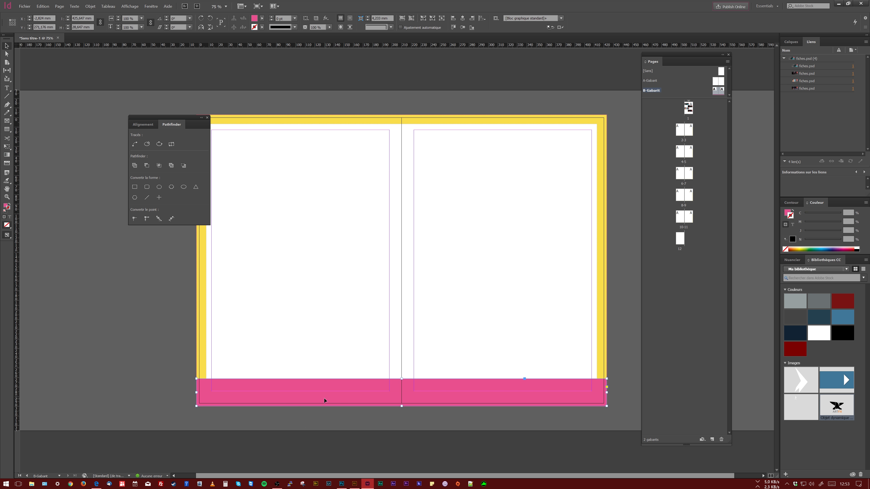
click(209, 337)
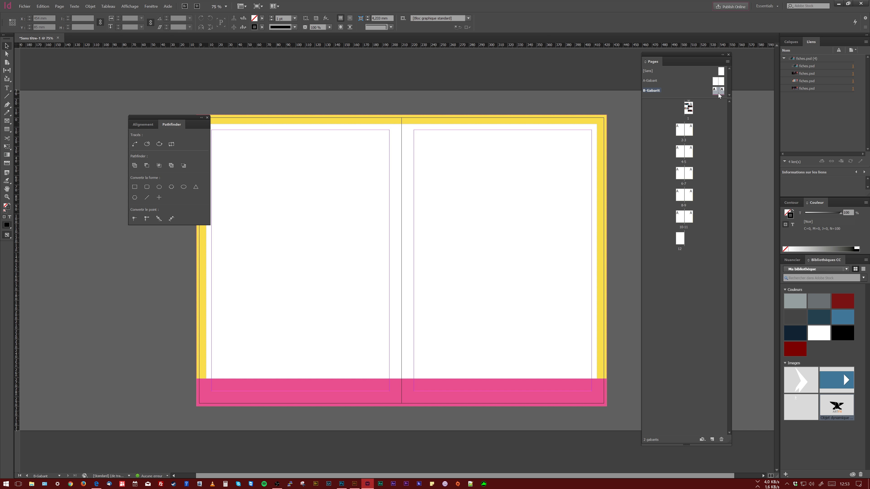
Move the pink band from B-Gabarit to the same position on the A-Gabarit master
click(302, 378)
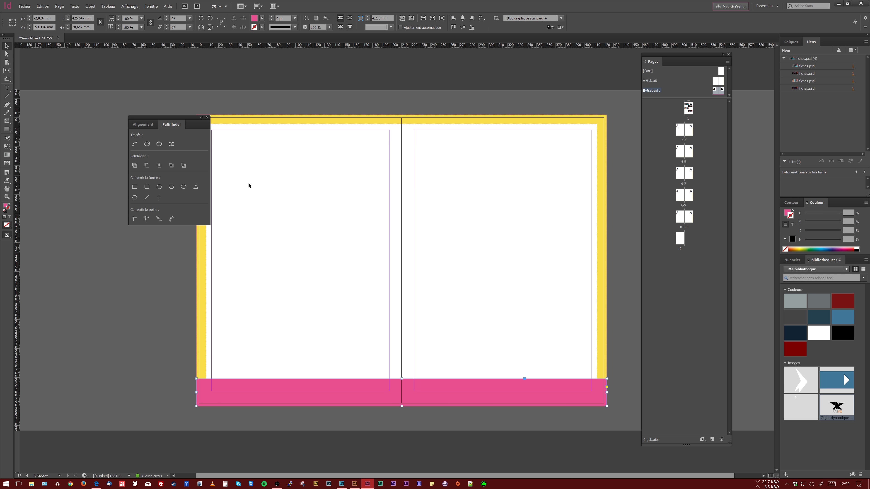
click(43, 6)
click(69, 30)
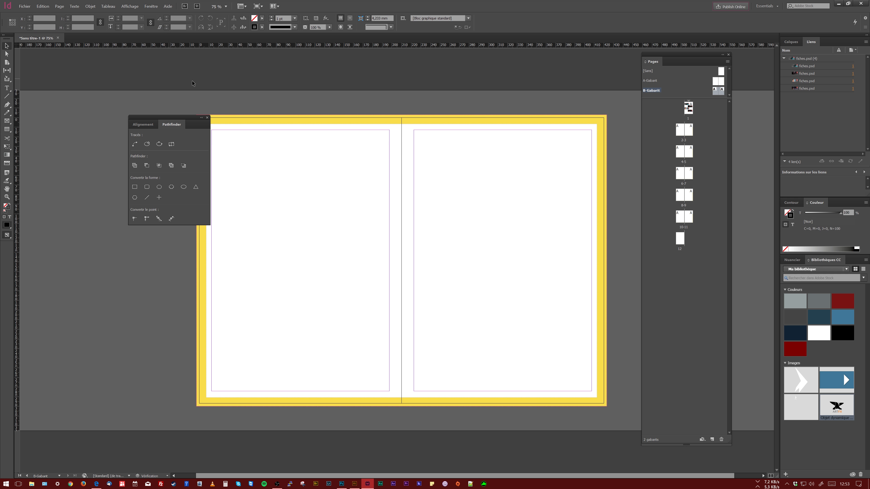
double_click(718, 82)
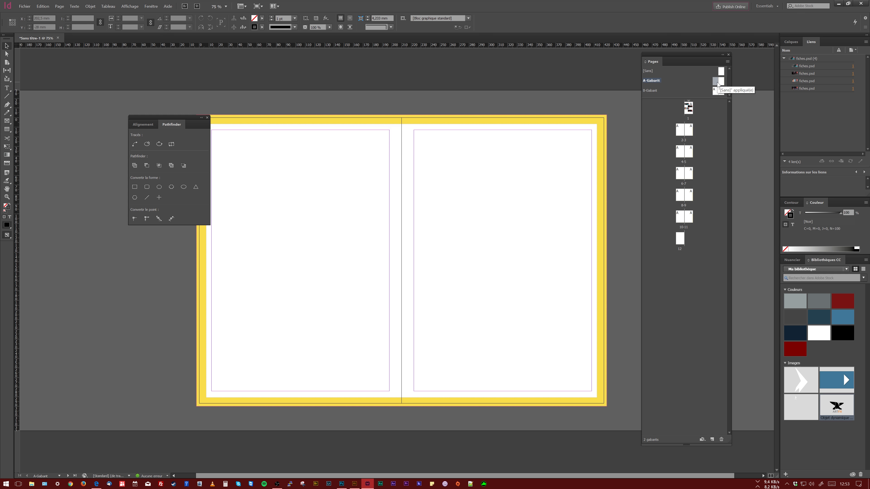
click(41, 6)
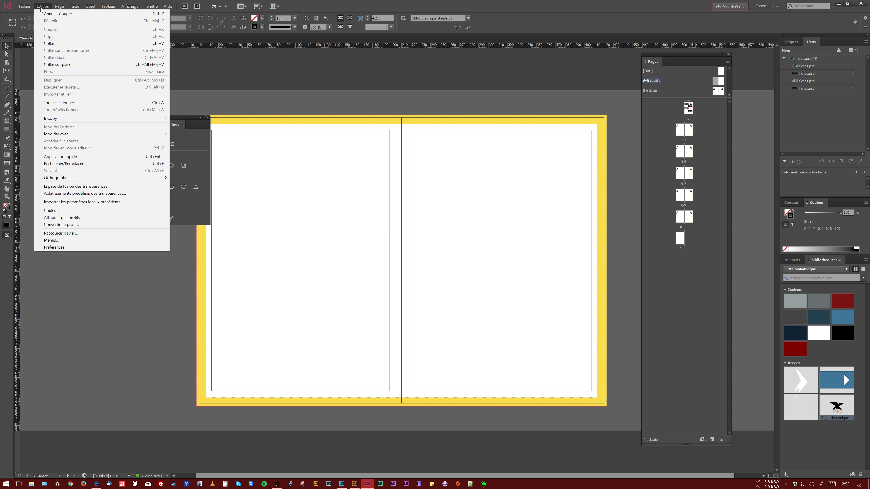
click(67, 62)
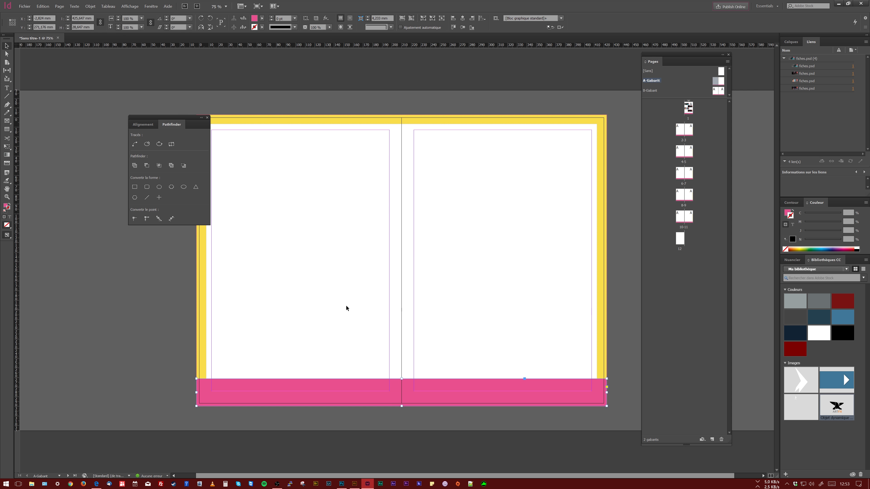
click(363, 300)
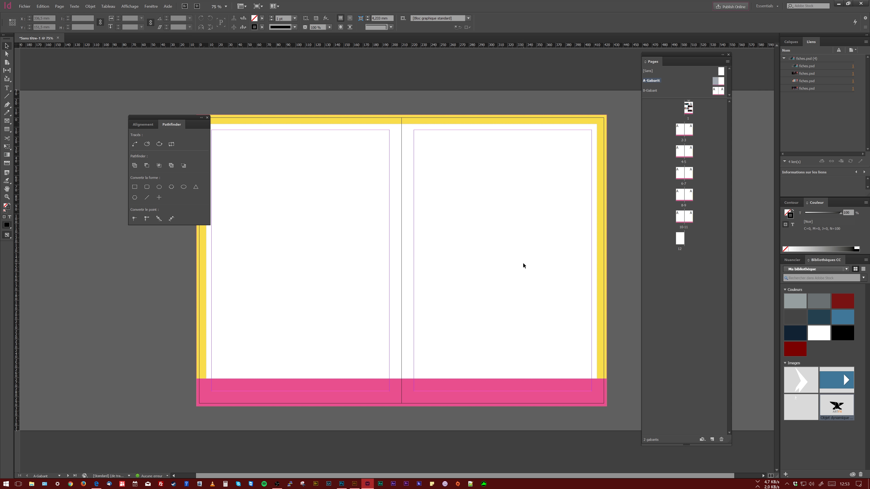
Move the yellow border from A-Gabarit to the same position on the B-Gabarit master
click(598, 135)
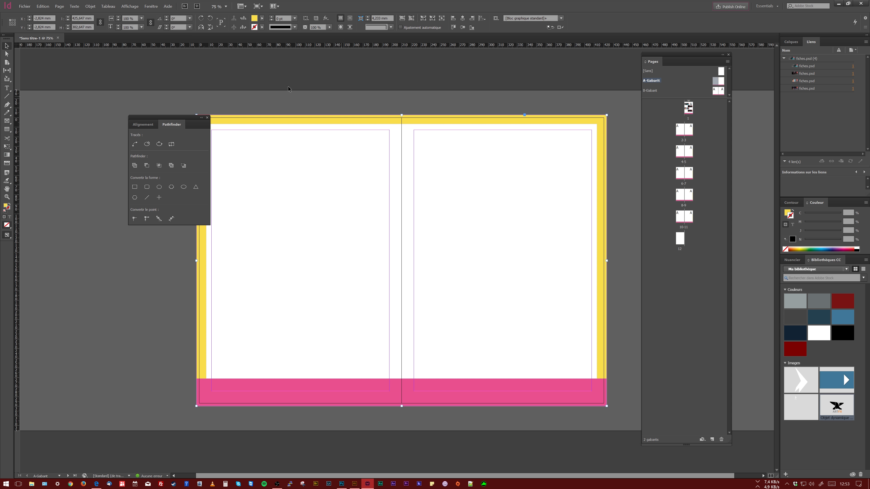
click(42, 6)
click(52, 27)
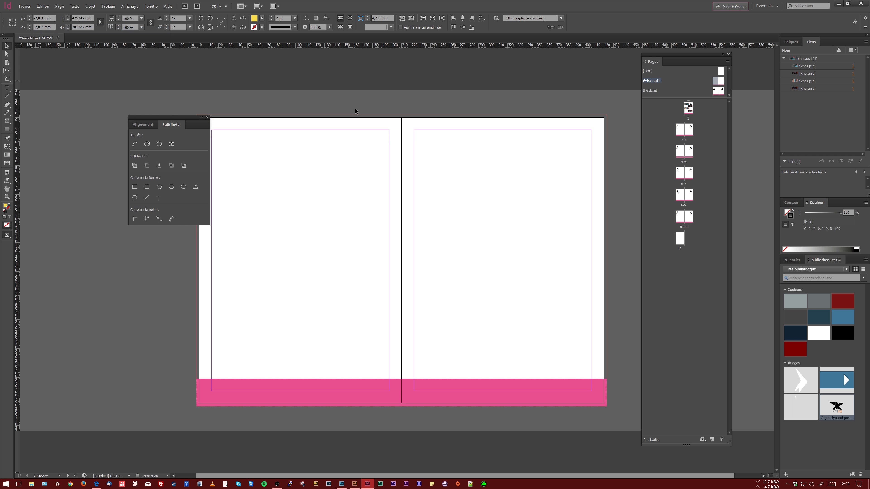
double_click(718, 90)
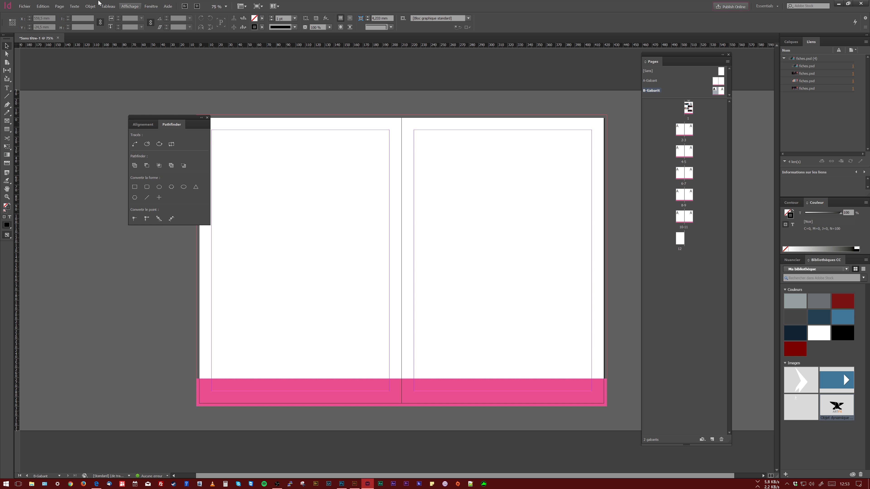
click(43, 6)
click(58, 64)
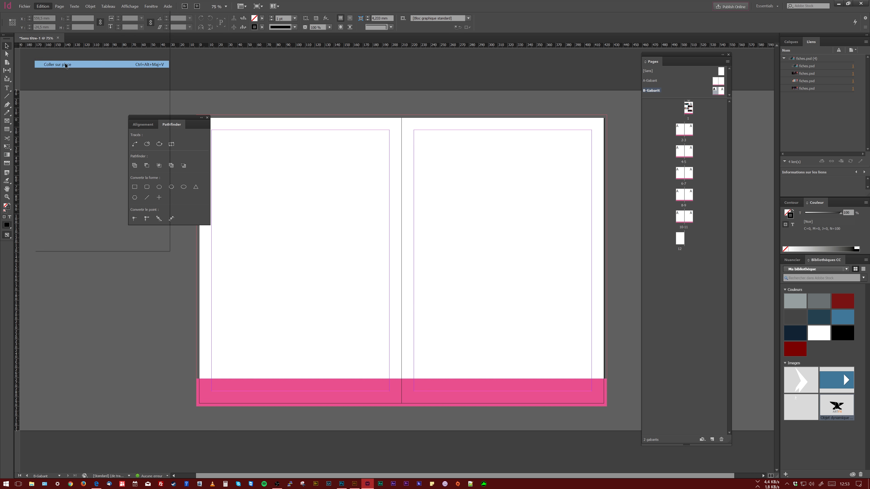
click(616, 119)
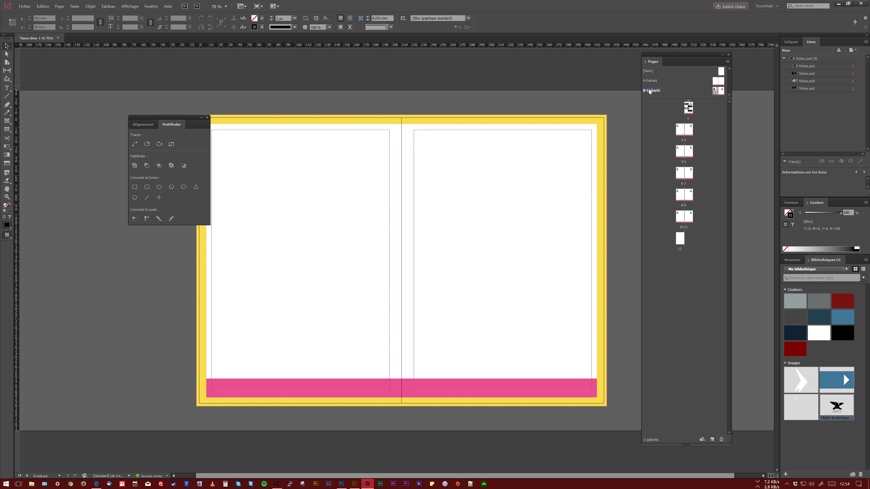
click(594, 121)
click(633, 101)
View spread 2-3 with the changed master, and apply the [Sans] master to page 1
double_click(683, 131)
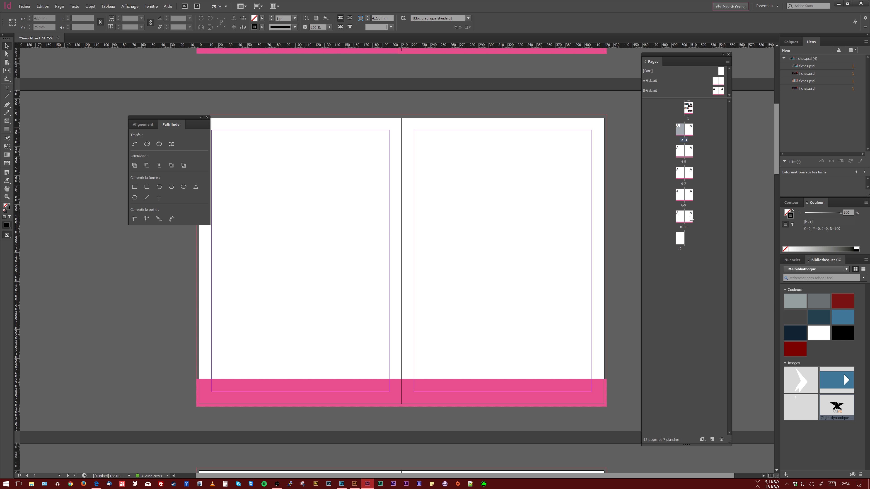
click(691, 112)
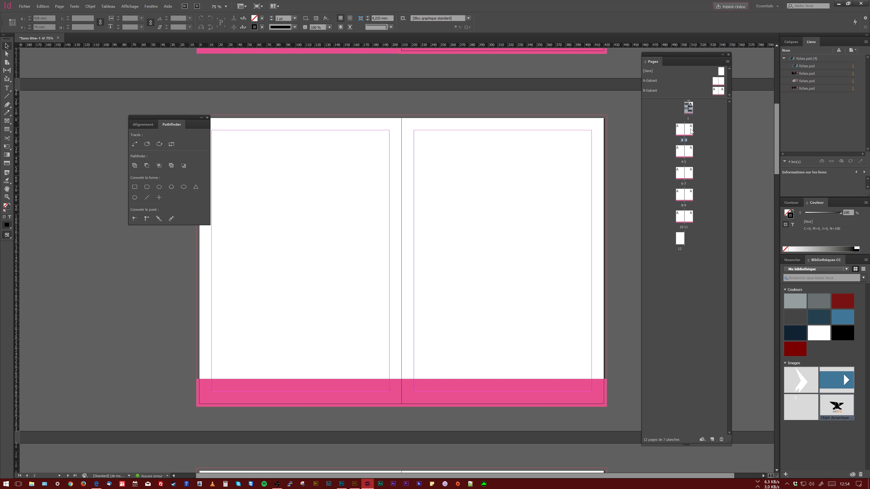
right_click(687, 111)
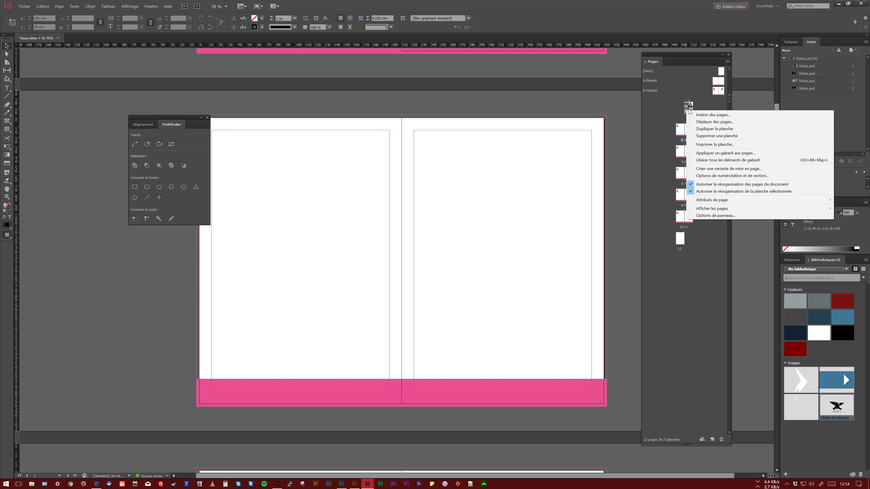
click(723, 153)
click(451, 237)
click(446, 242)
click(485, 238)
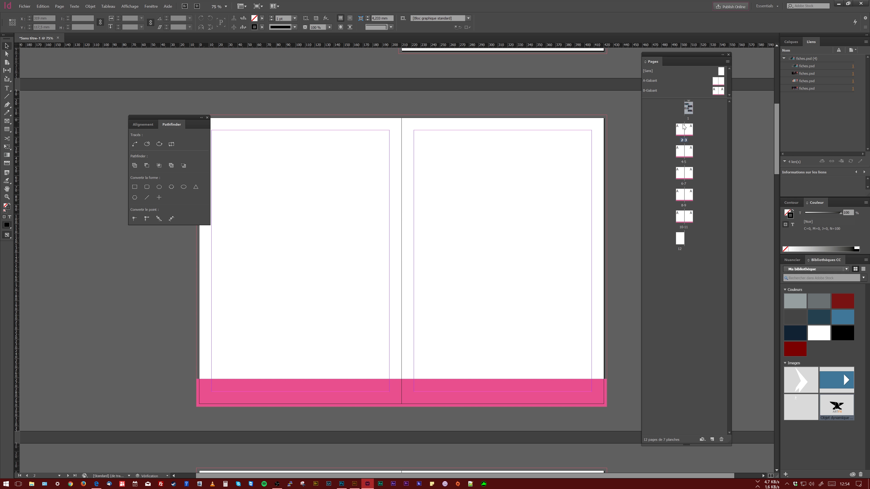
Apply the B-Gabarit master to pages 2-11
click(679, 133)
shift+click(691, 218)
right_click(691, 218)
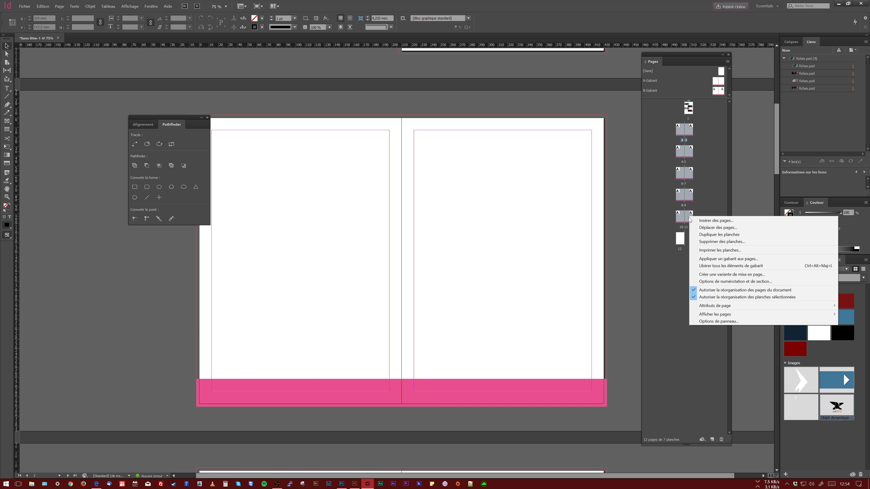
click(721, 261)
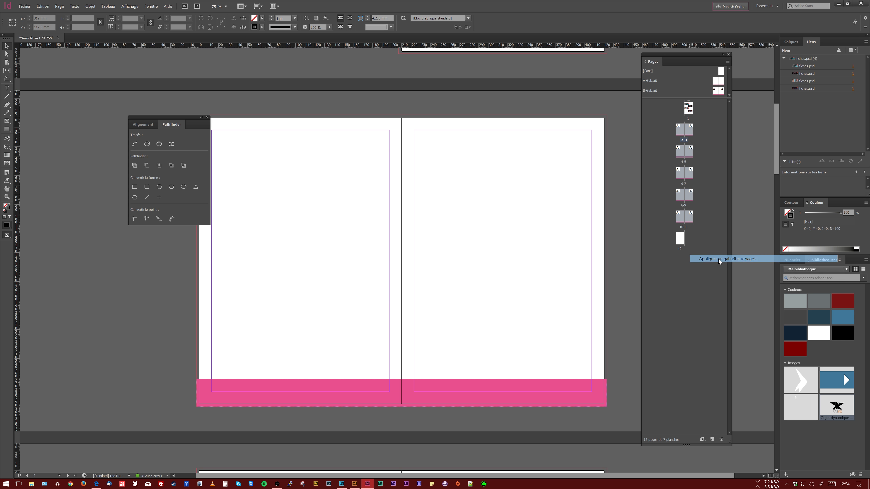
click(453, 238)
click(449, 257)
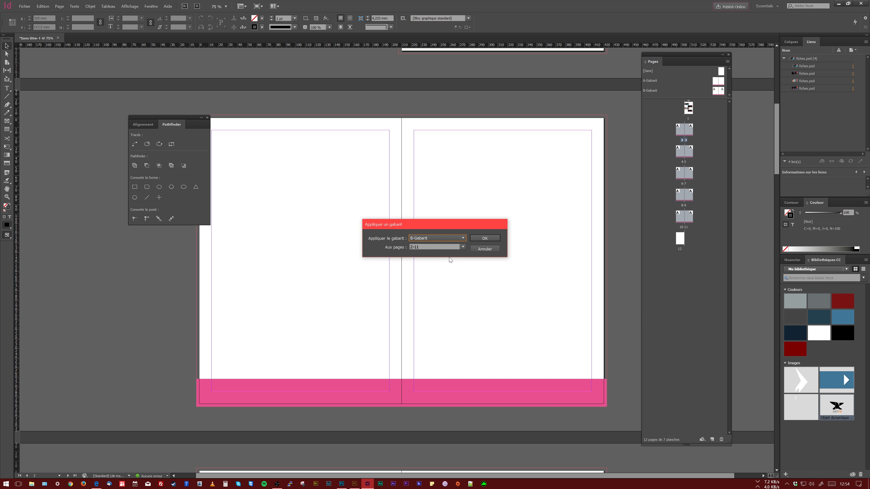
click(490, 240)
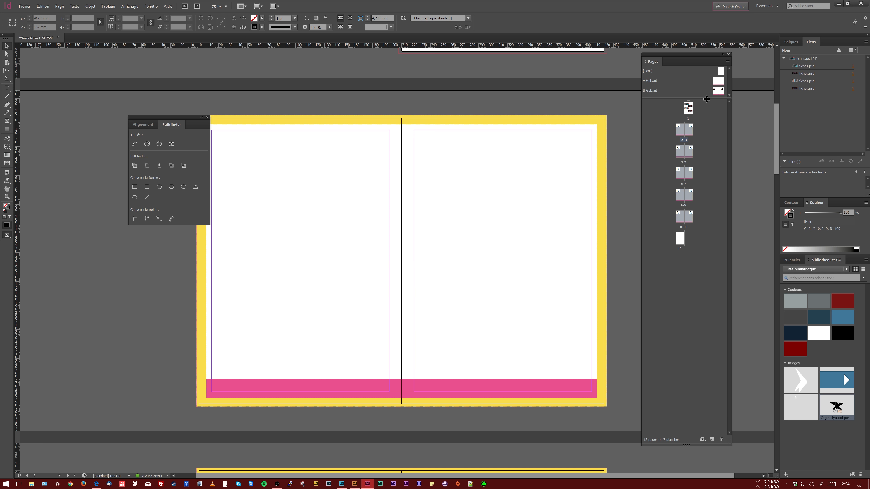
Enlarge the masters section of the Pages panel and review the document spreads with B-Gabarit applied
drag(707, 100, 707, 116)
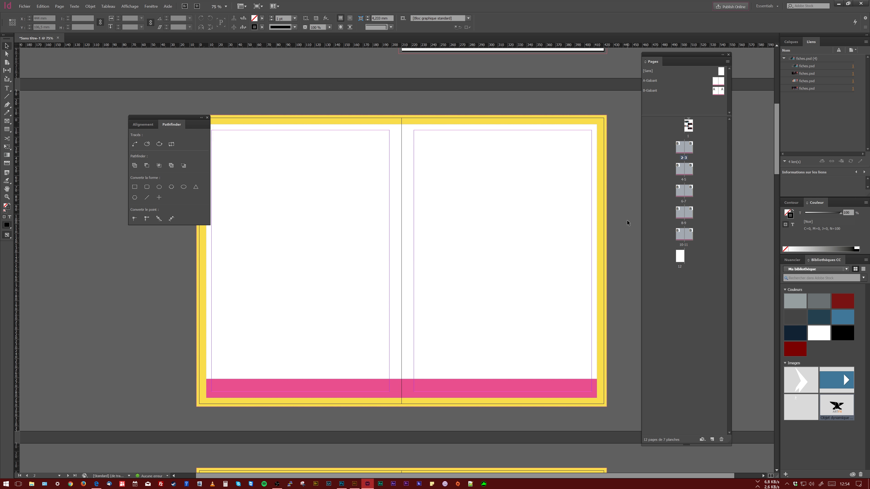
scroll(629, 218, down, 10)
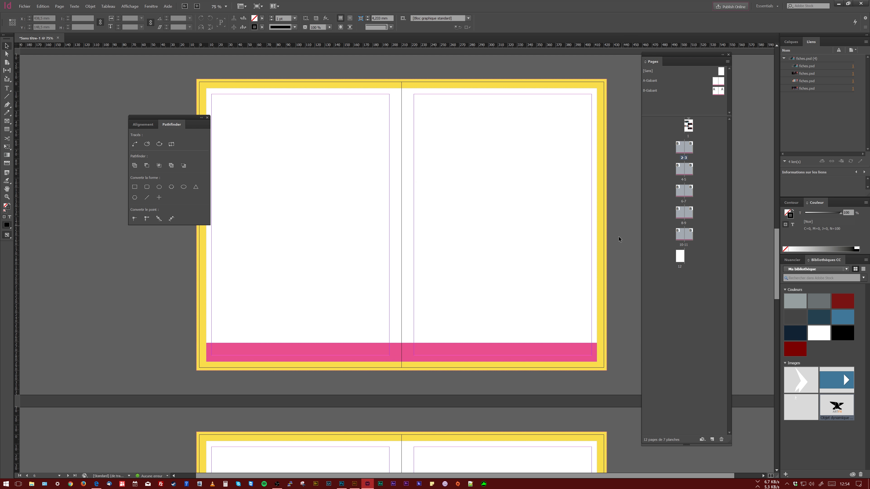
scroll(618, 236, down, 3)
scroll(617, 247, down, 5)
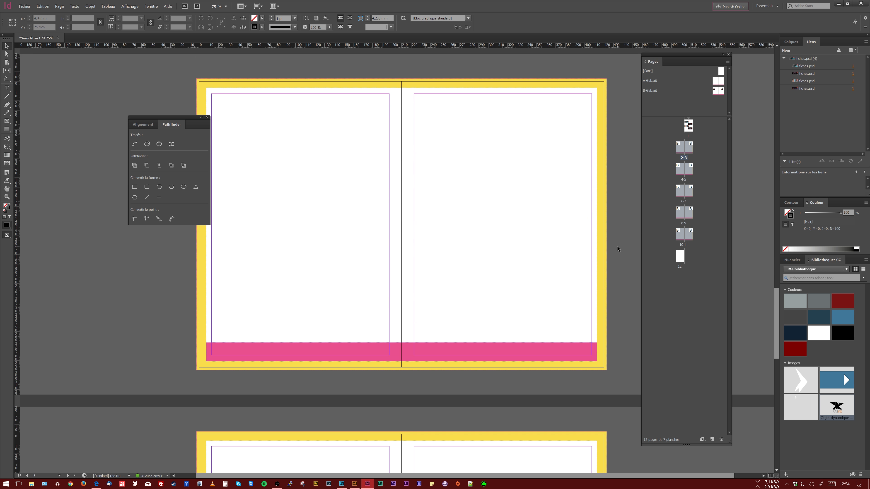
Apply the A-Gabarit master to pages 10-11 and compare that spread with the preceding ones
click(679, 236)
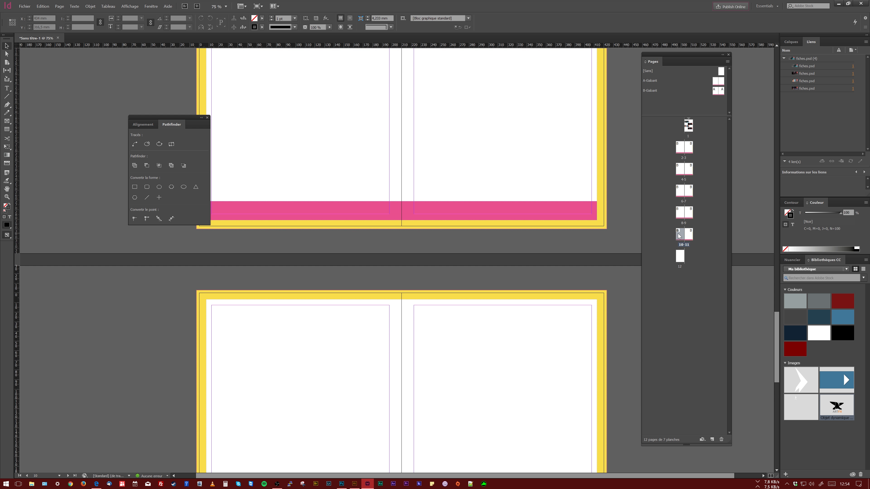
right_click(679, 237)
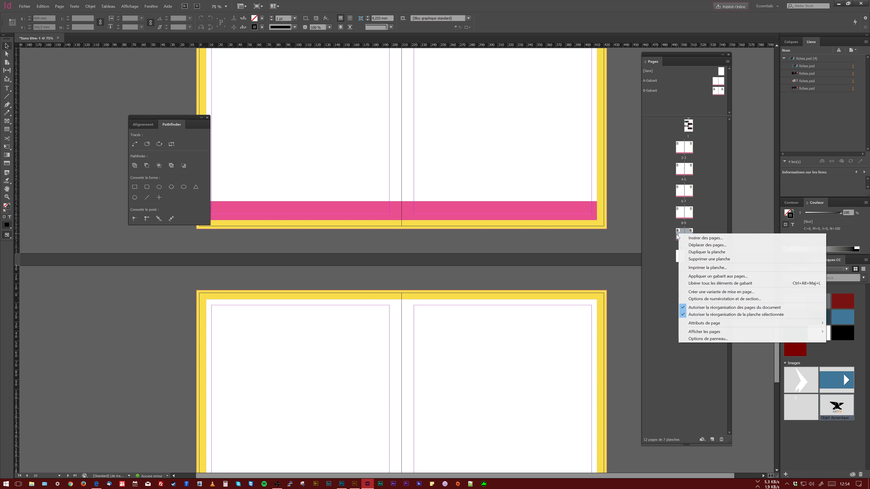
click(705, 276)
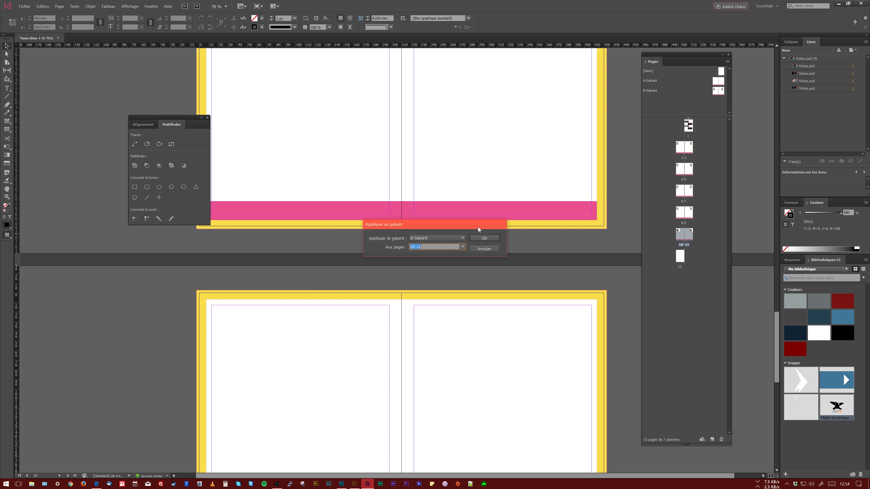
click(447, 241)
click(443, 251)
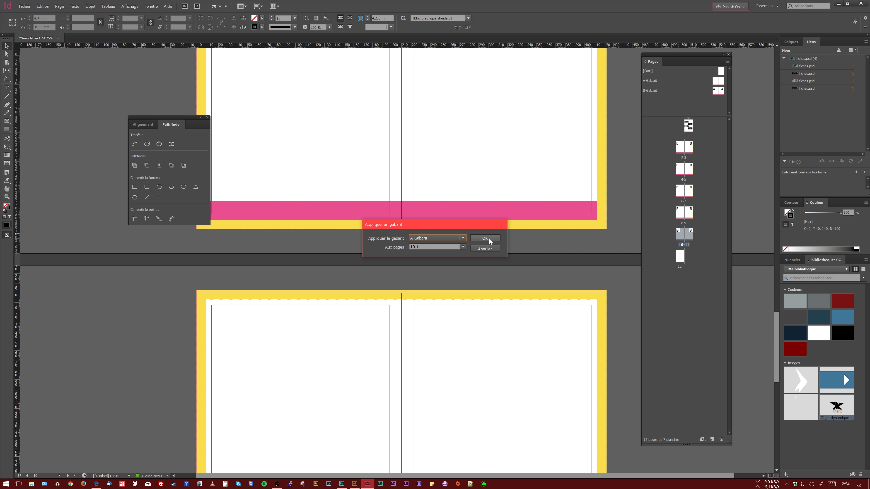
click(489, 239)
scroll(528, 270, down, 5)
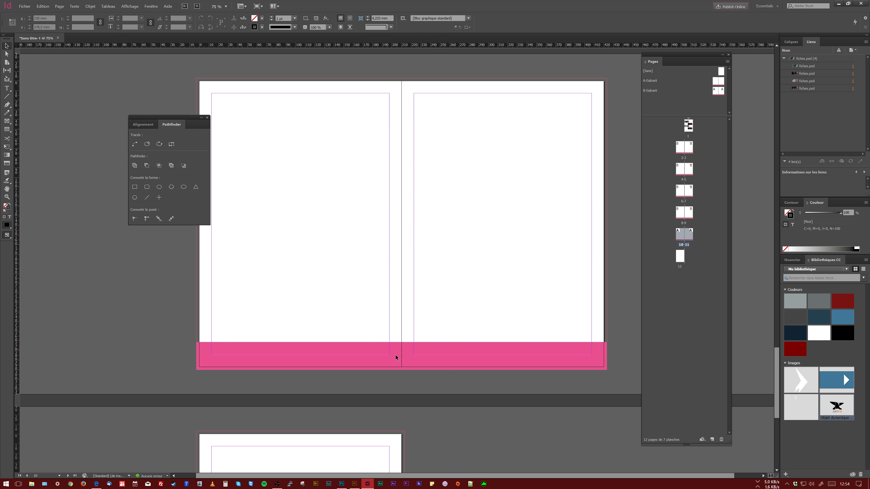
scroll(475, 343, up, 12)
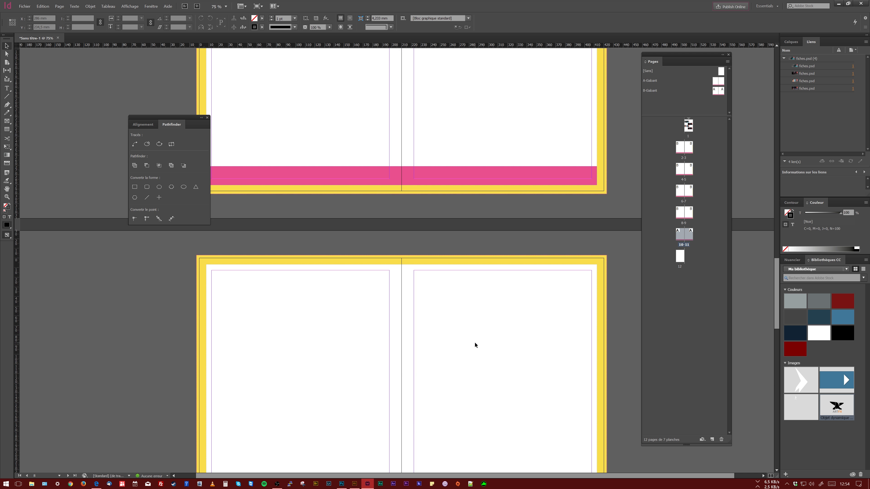
Recolor the pink band on the A-Gabarit master to blue
double_click(717, 82)
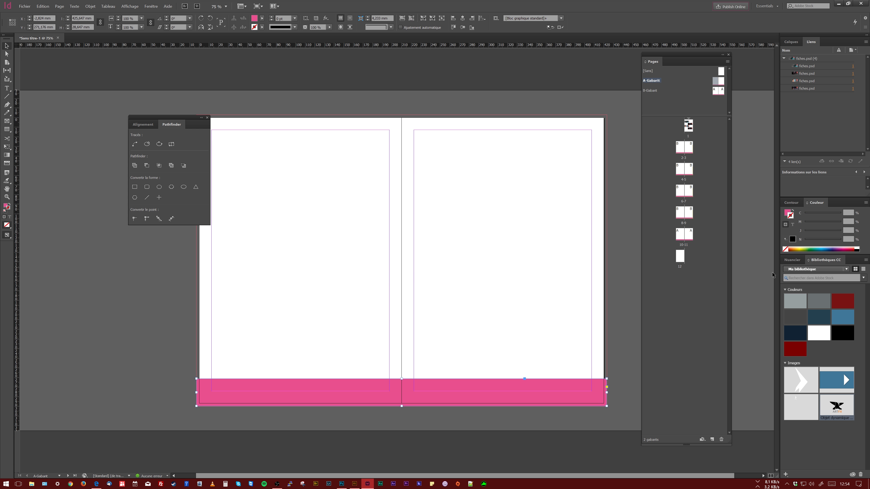
click(786, 212)
click(822, 249)
Check the band's color on B-Gabarit and spreads 4-5 and 10-11, and move the Pathfinder panel clear of the pages
double_click(718, 93)
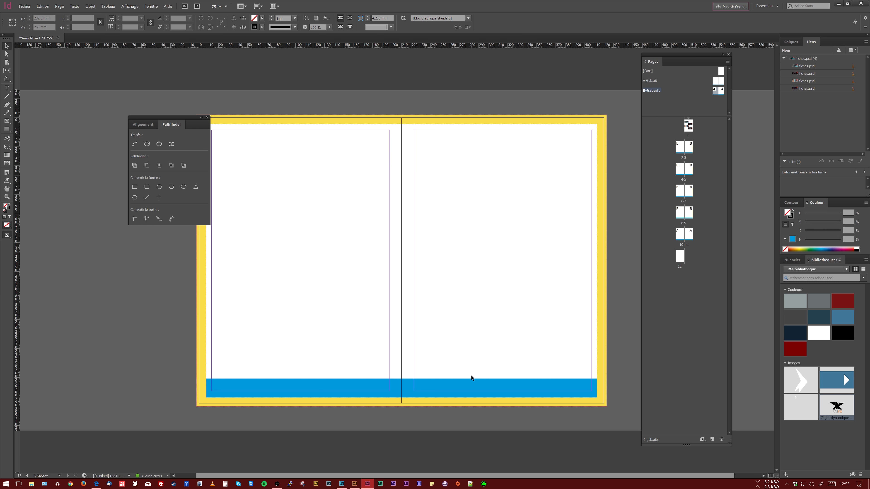
double_click(680, 168)
scroll(538, 248, down, 5)
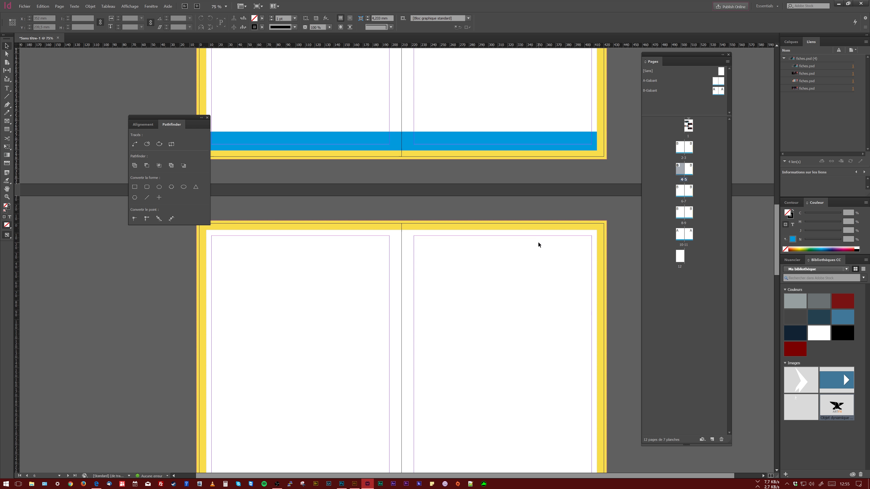
double_click(680, 236)
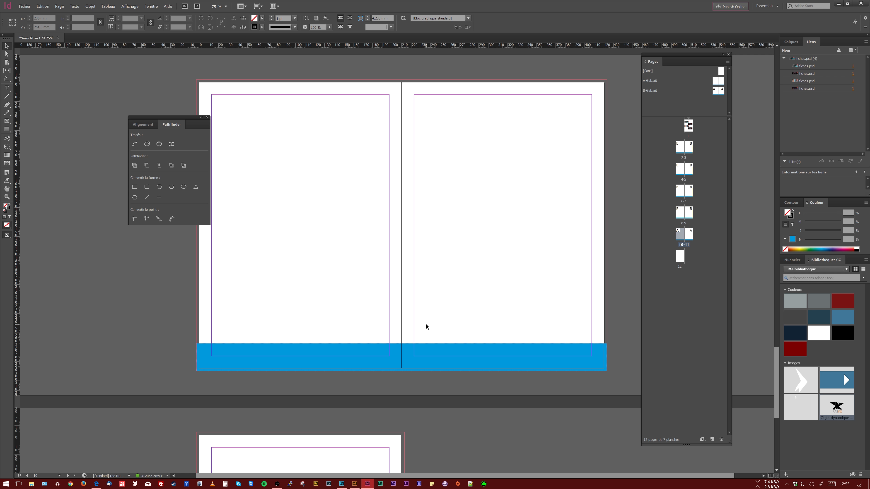
scroll(426, 325, up, 15)
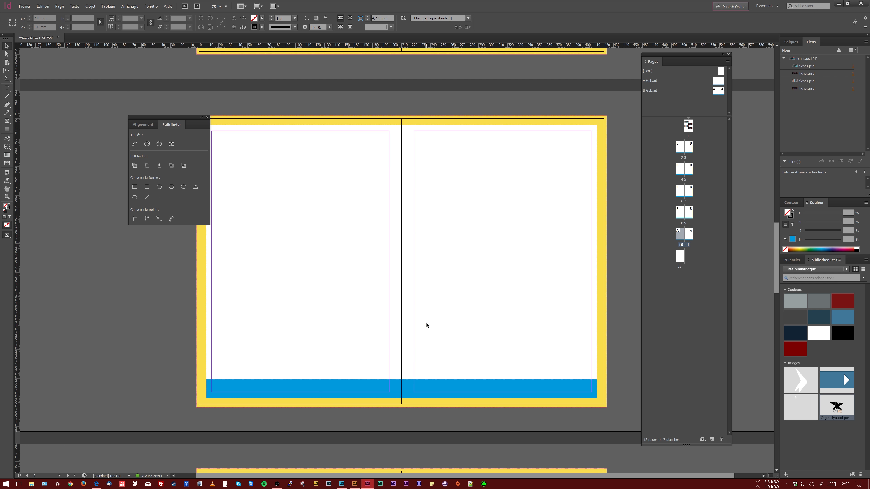
drag(168, 118, 106, 115)
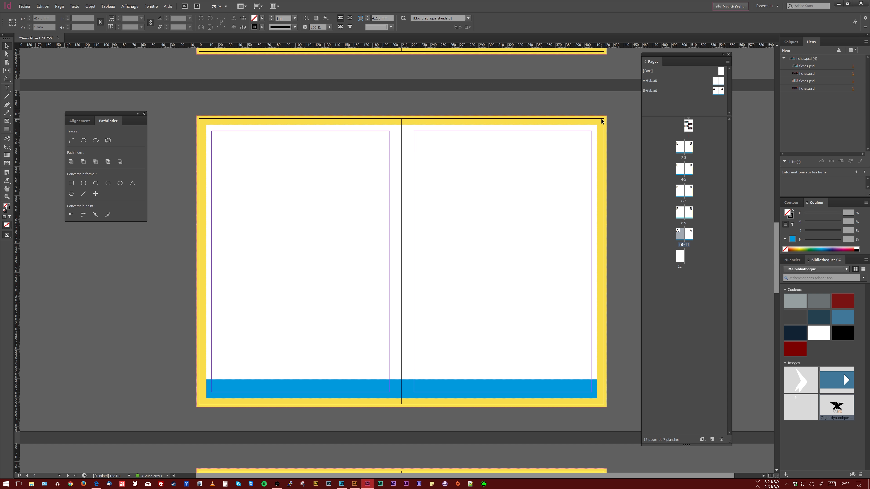
Override all master items on pages 10 and 11, and select the blue band on that spread
right_click(680, 235)
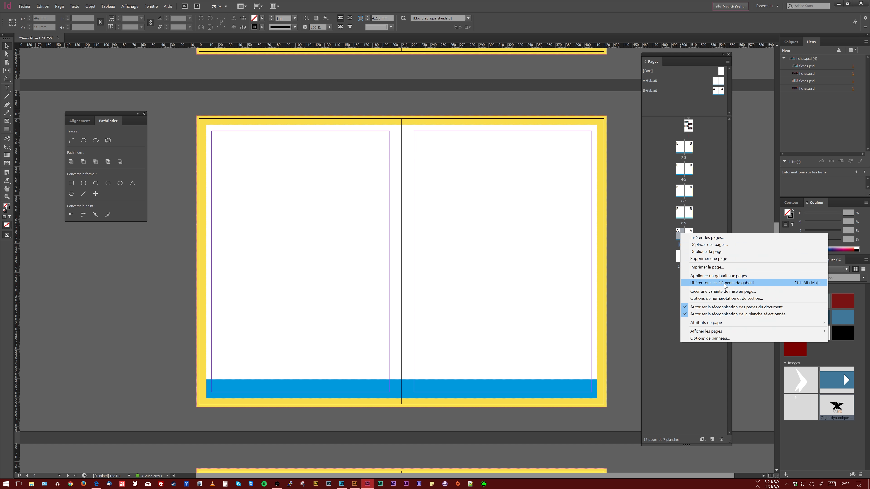
click(724, 283)
click(690, 235)
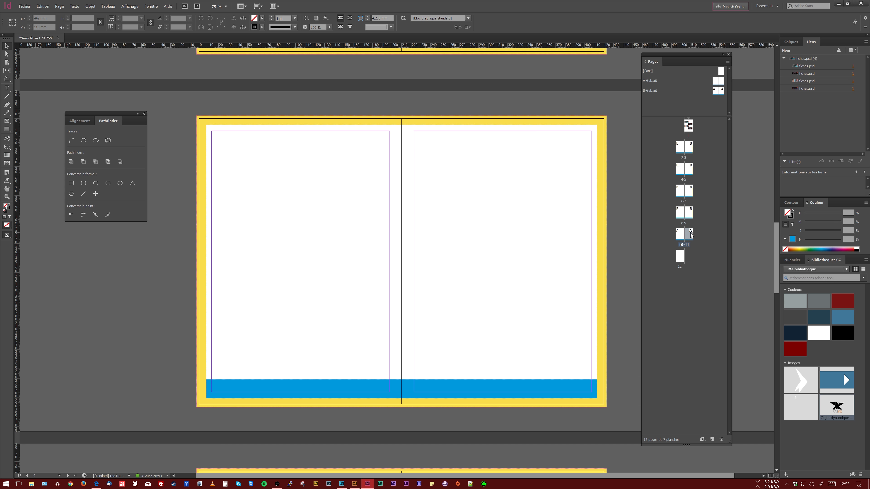
right_click(689, 235)
click(723, 281)
click(618, 239)
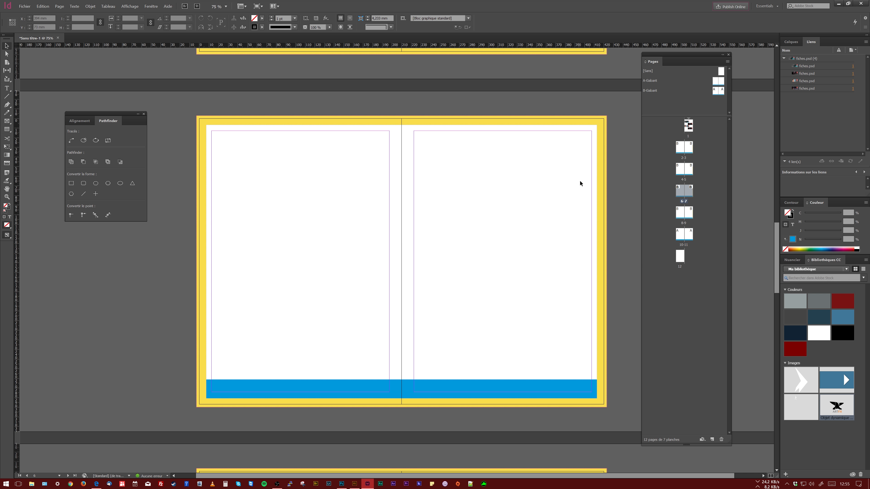
double_click(682, 237)
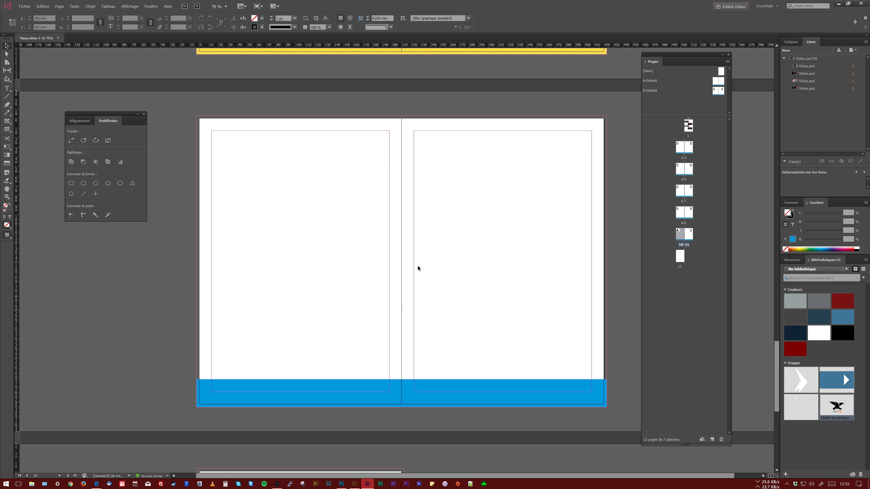
click(402, 391)
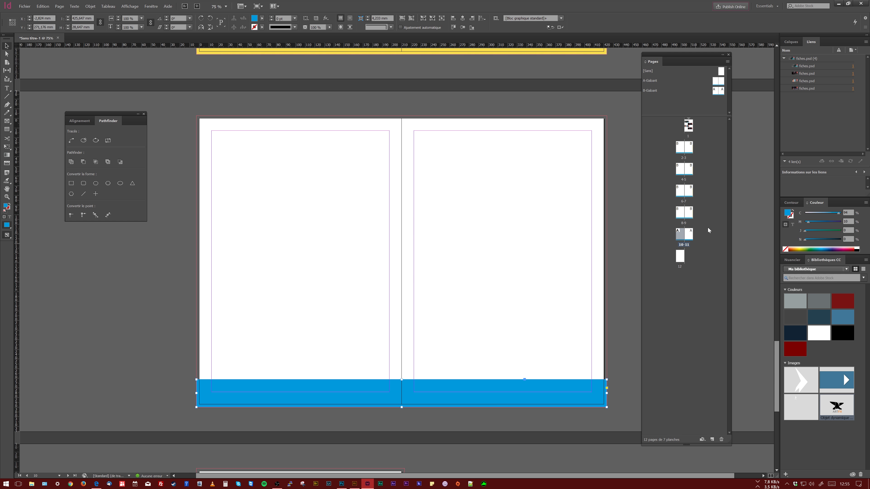
Override all master items on page 9, delete the blue band from spread 8-9, and select its yellow border
double_click(684, 213)
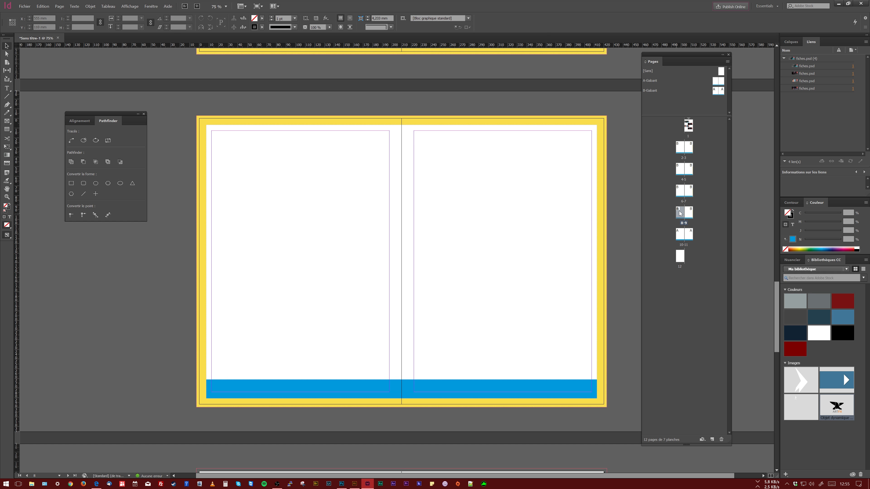
double_click(689, 216)
right_click(688, 215)
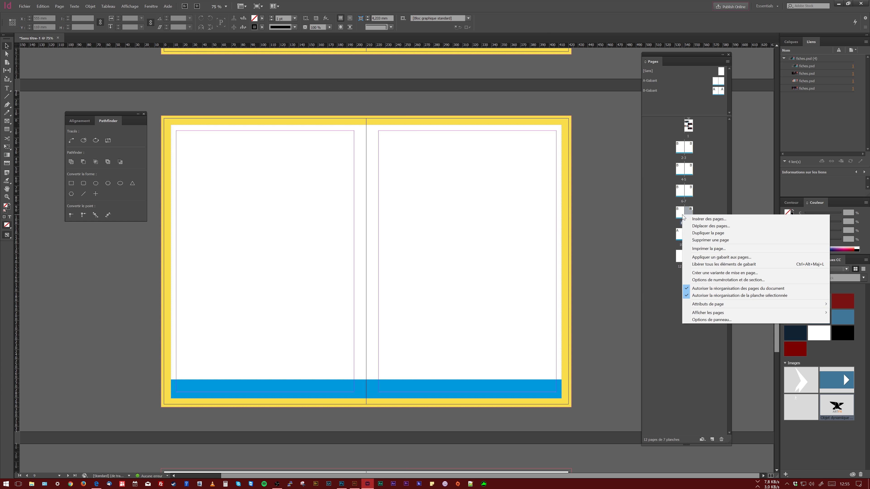
click(742, 266)
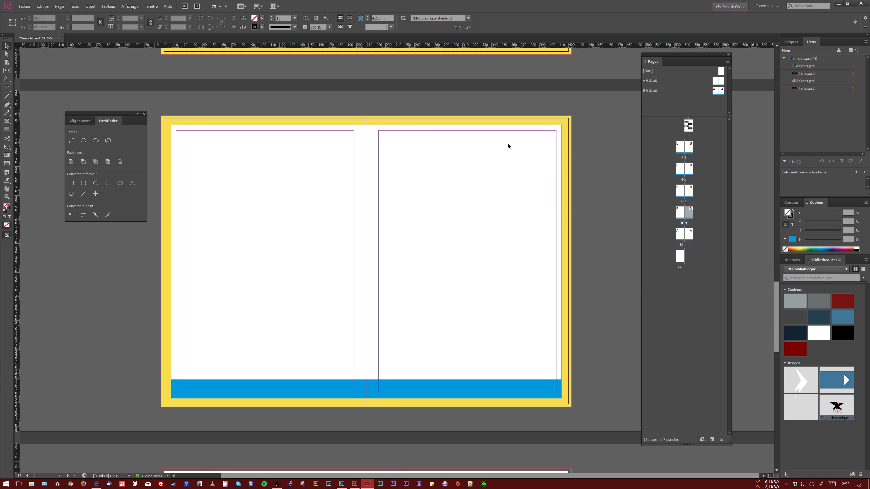
key(Delete)
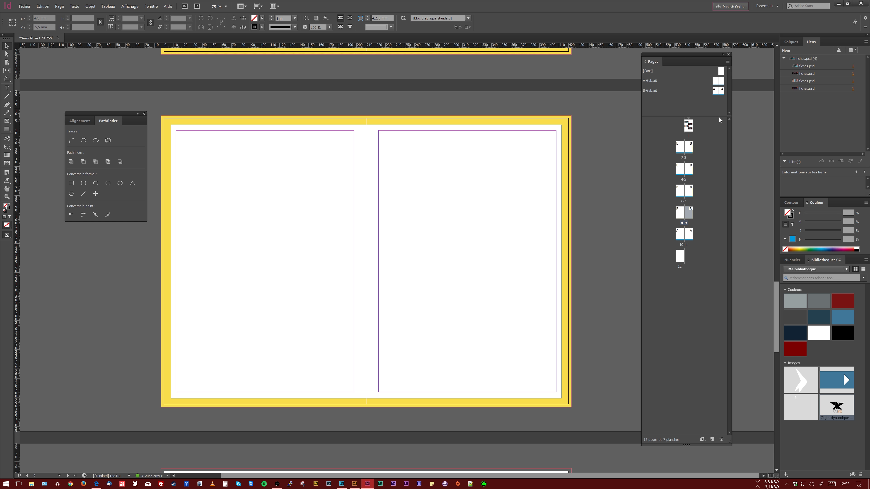
click(516, 123)
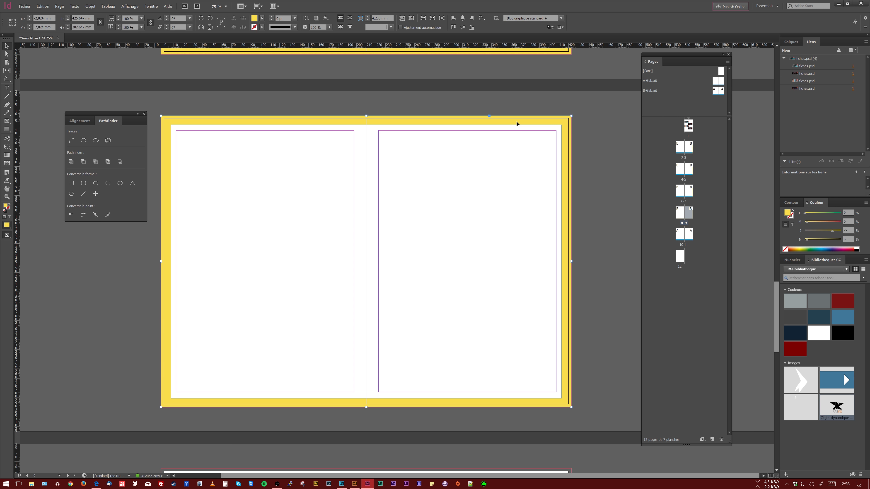
Recolor the yellow border on the B-Gabarit master to magenta
double_click(717, 91)
click(541, 118)
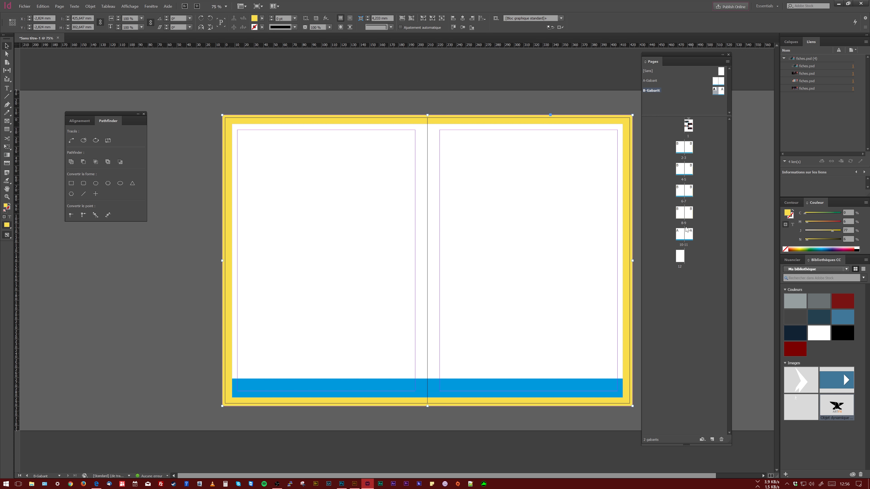
click(845, 250)
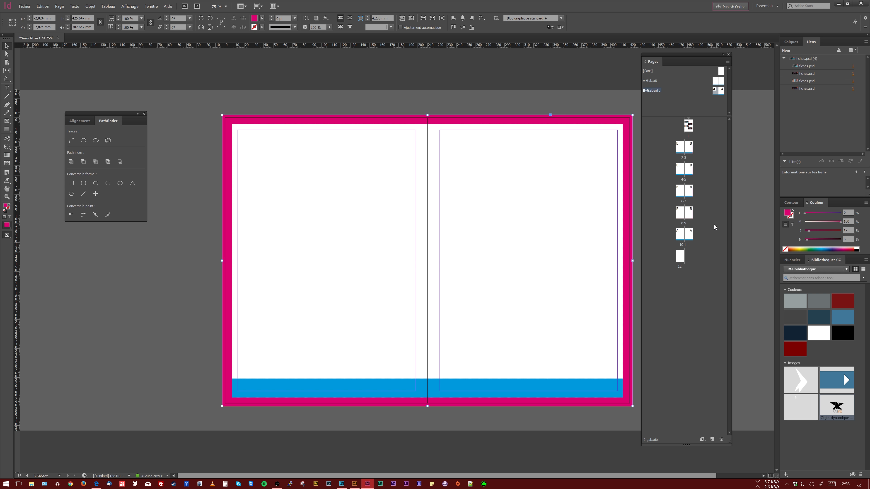
Enlarge the magenta border on spread 8-9 beyond the page edges on all sides, to 434 × 310 mm
double_click(683, 215)
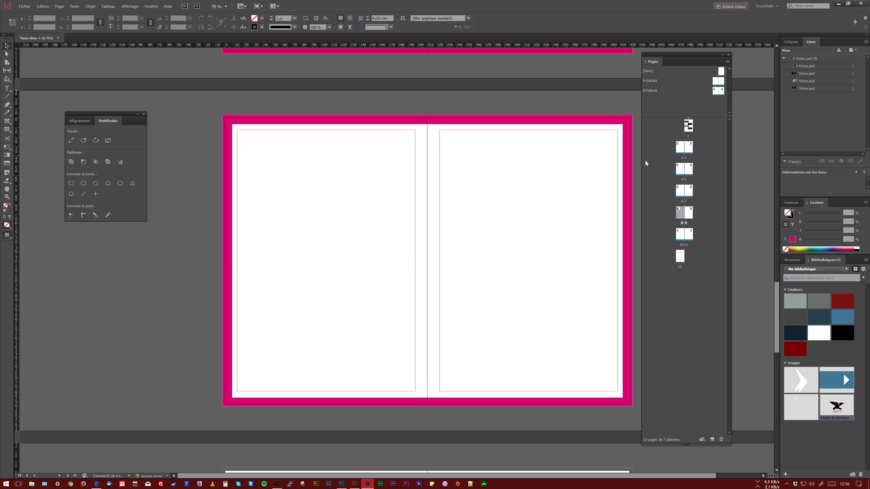
click(629, 167)
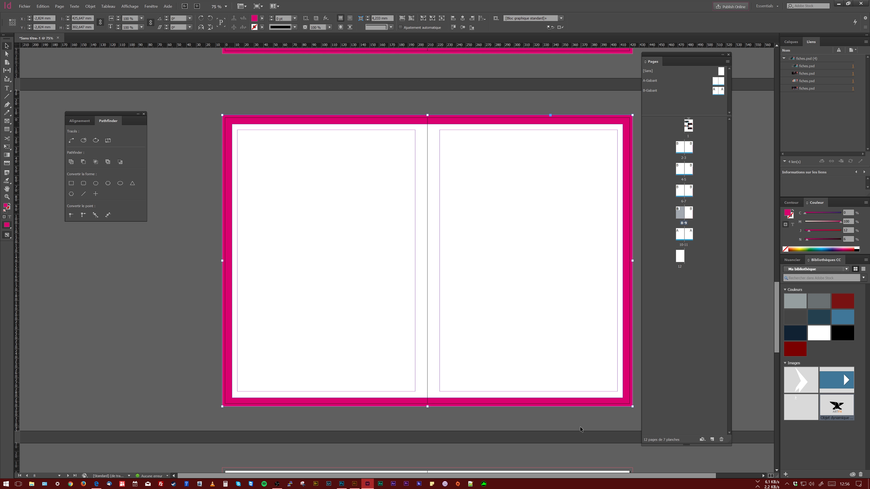
scroll(596, 411, up, 2)
scroll(600, 416, down, 4)
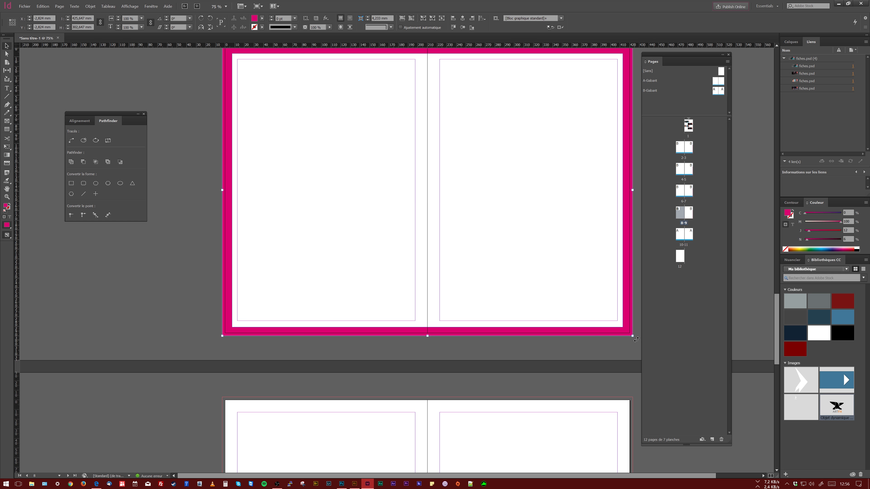
drag(633, 337, 637, 340)
scroll(245, 126, up, 3)
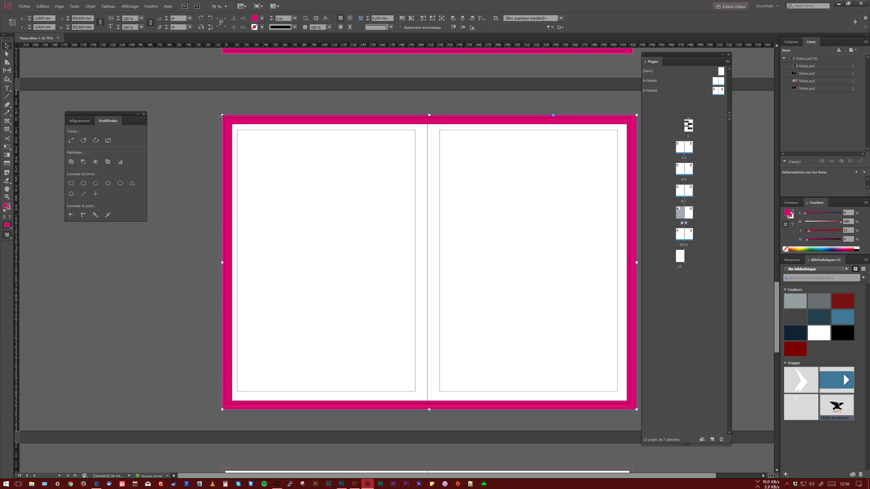
drag(222, 117, 218, 111)
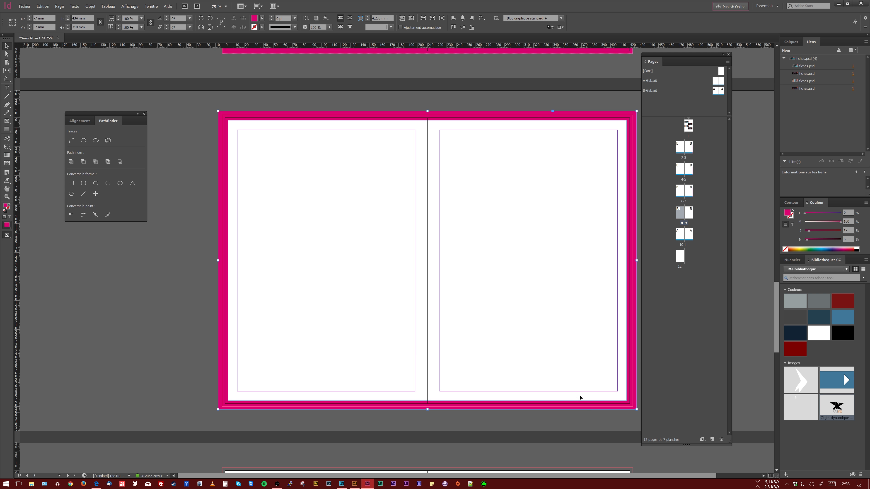
scroll(568, 360, up, 5)
scroll(298, 191, down, 4)
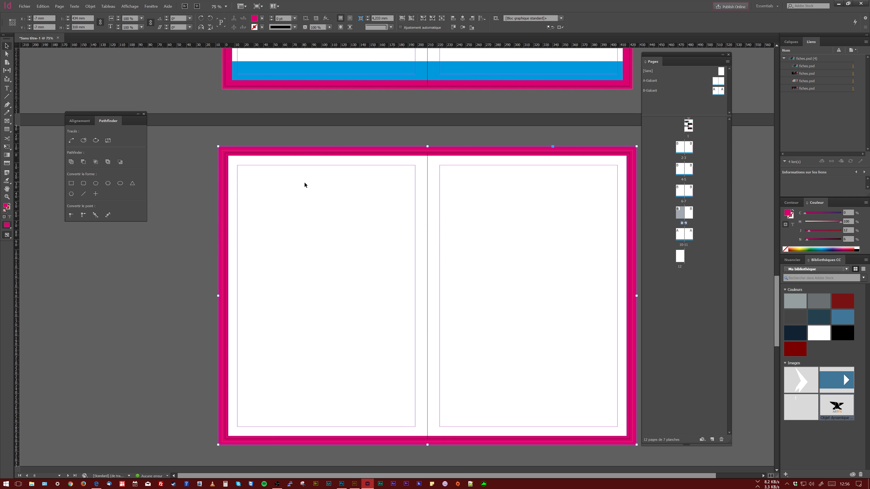
scroll(305, 185, down, 1)
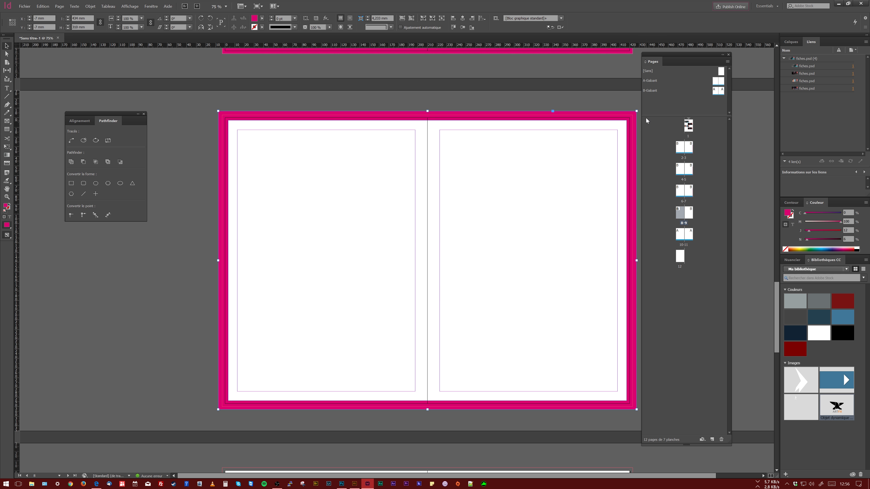
Recolor the border on the B-Gabarit master to yellow and compare spread 8-9 with the neighboring spreads
double_click(722, 92)
click(800, 250)
click(678, 214)
double_click(679, 215)
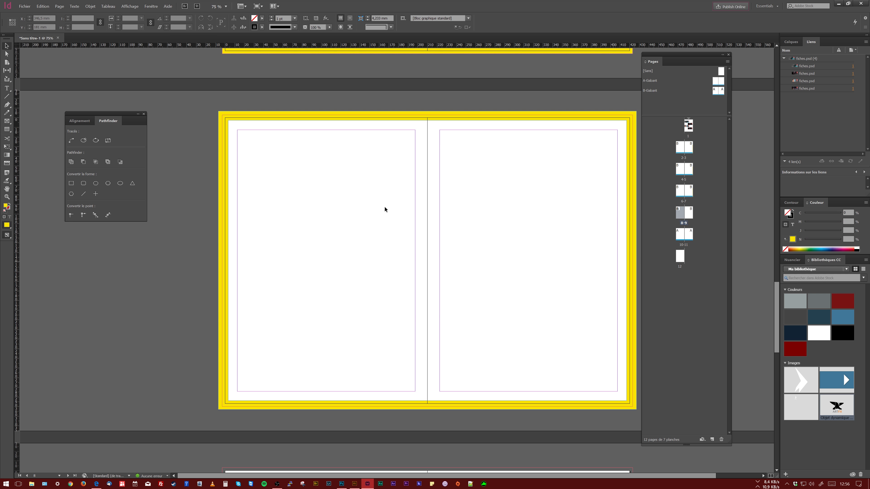
scroll(264, 330, up, 1)
scroll(264, 332, up, 2)
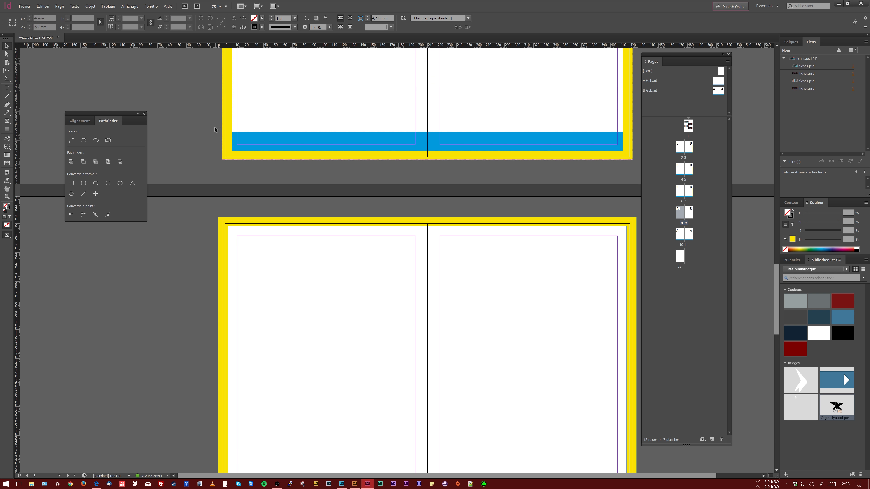
scroll(251, 293, down, 7)
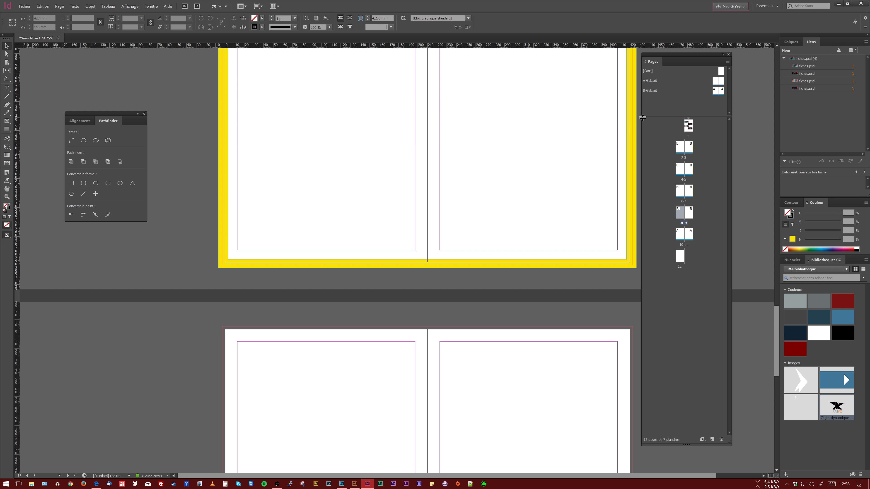
scroll(610, 151, up, 8)
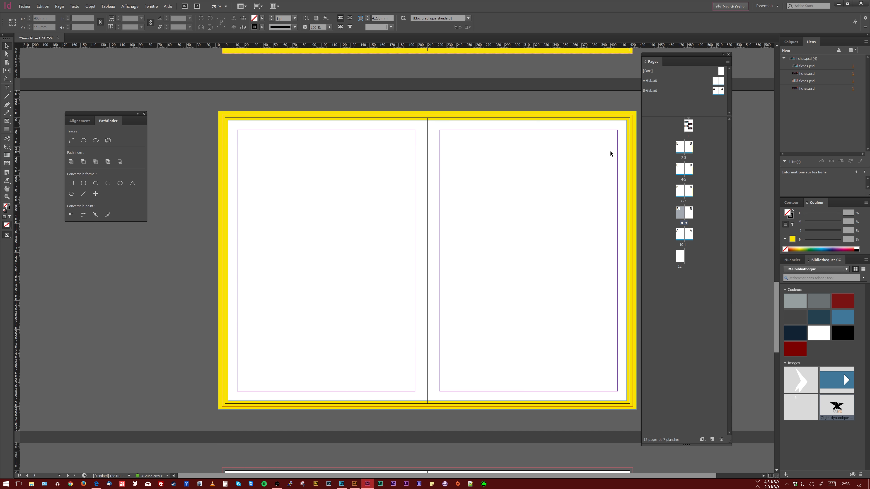
scroll(612, 151, up, 4)
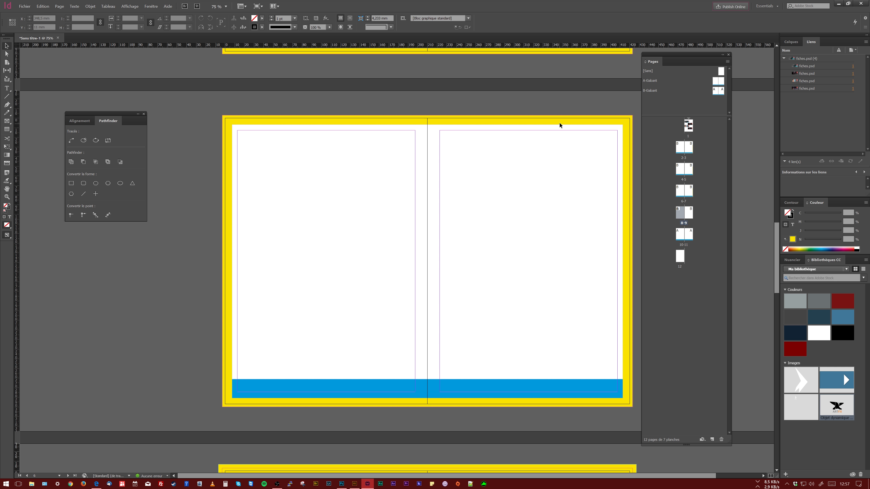
Override all master items on spread 6-7
click(603, 147)
right_click(681, 189)
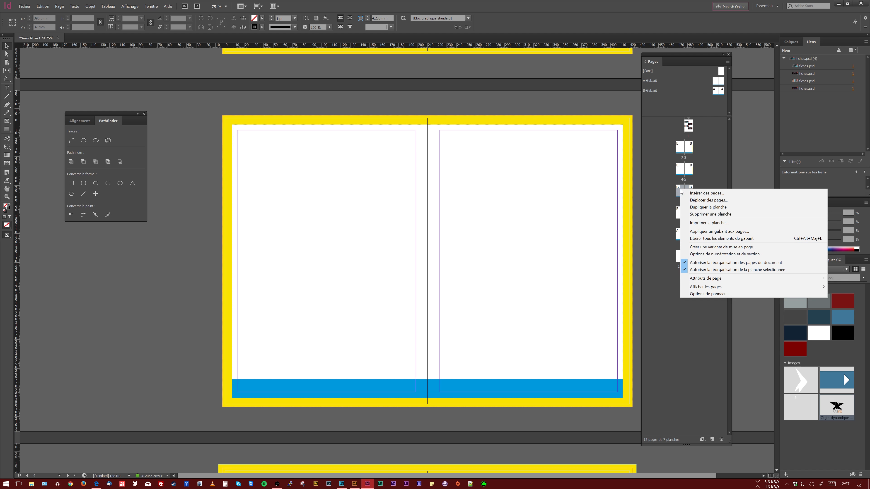
click(722, 239)
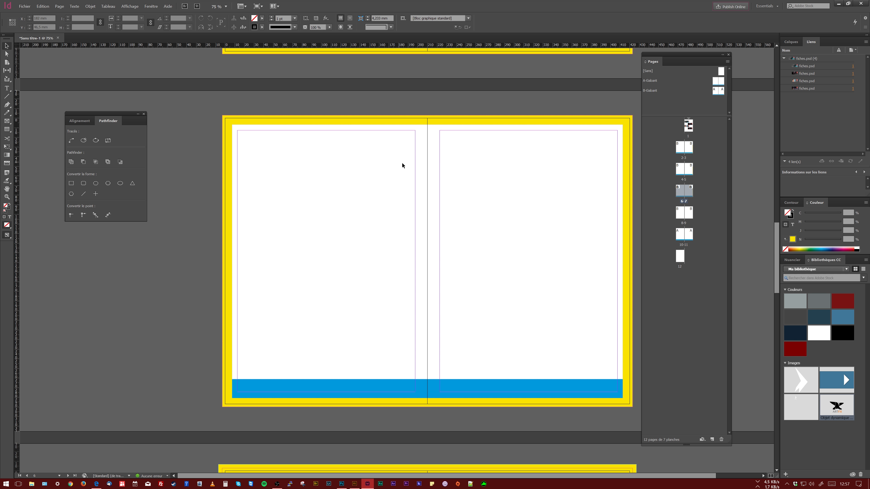
Select the yellow border on spread 8-9 and apply the [Sans] master to pages 8-9
scroll(402, 162, down, 10)
click(446, 153)
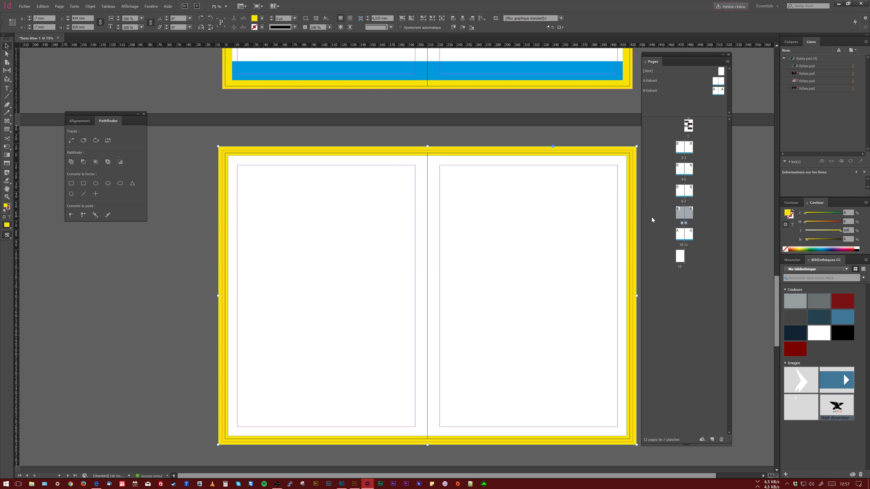
right_click(682, 214)
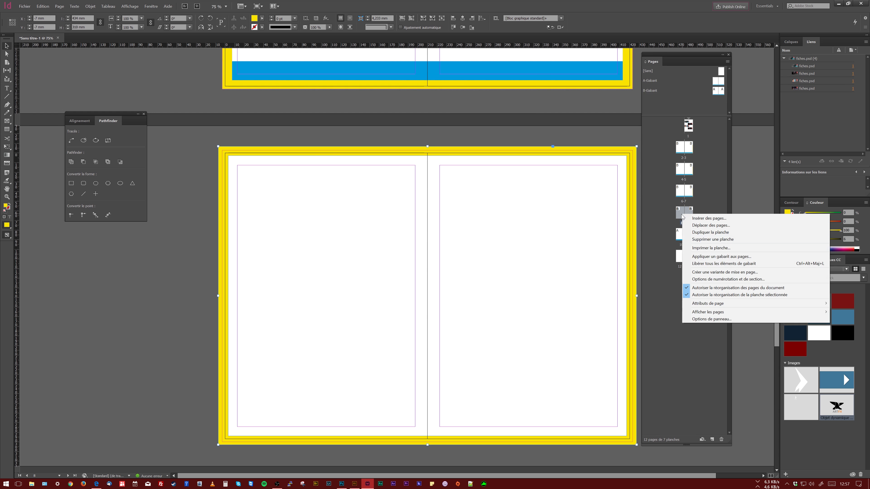
click(729, 260)
click(463, 238)
click(421, 243)
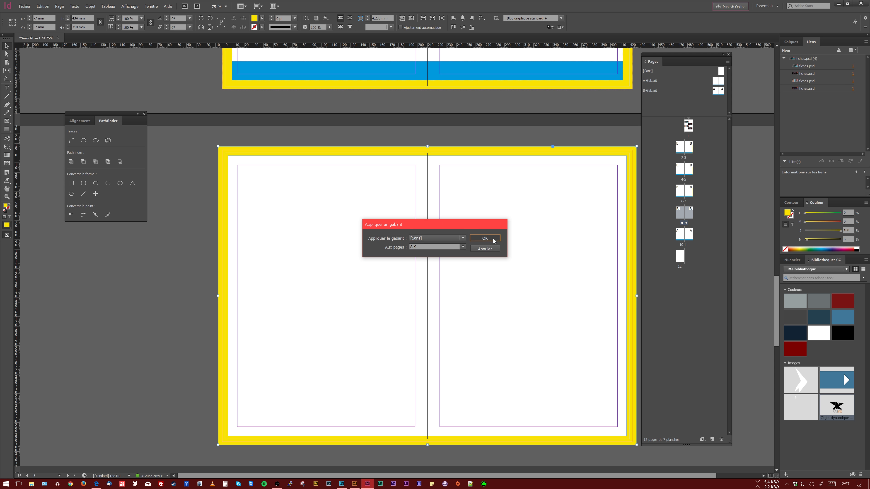
click(485, 238)
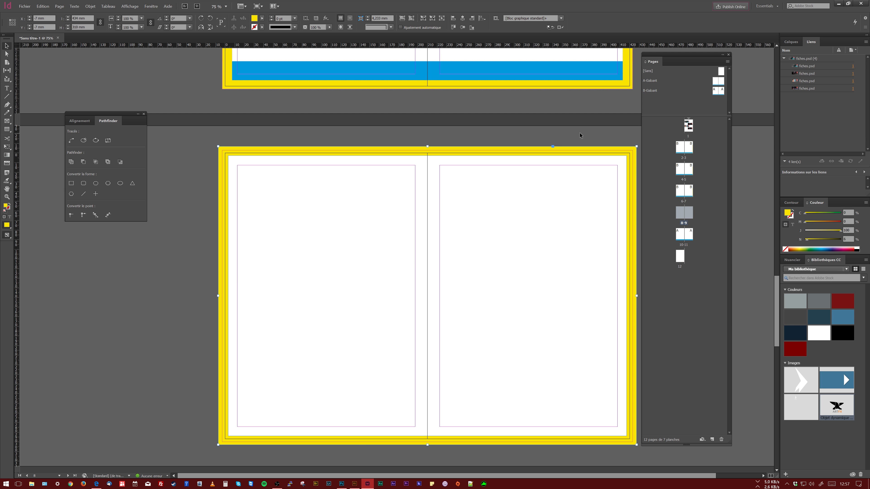
Rotate the yellow border on spread 8-9 by -90°, scale it to about 198 × 302 mm, and center it over the spine
drag(521, 148, 270, 143)
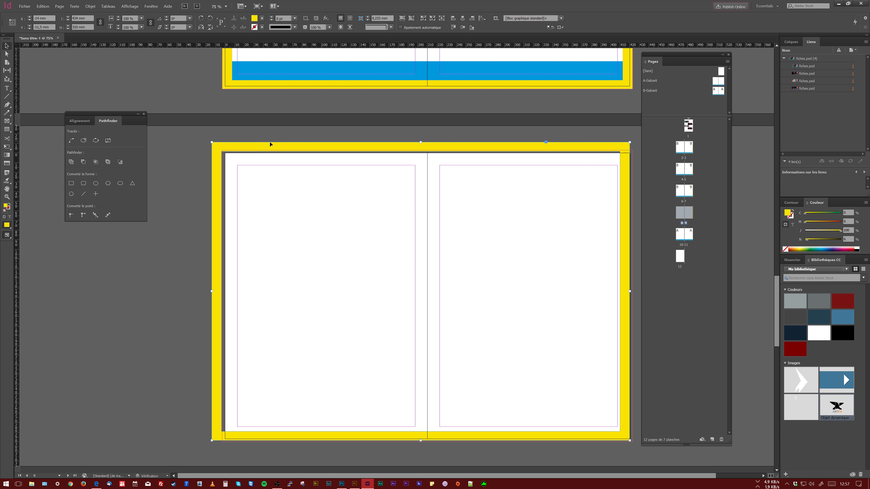
drag(212, 142, 538, 252)
drag(537, 247, 539, 246)
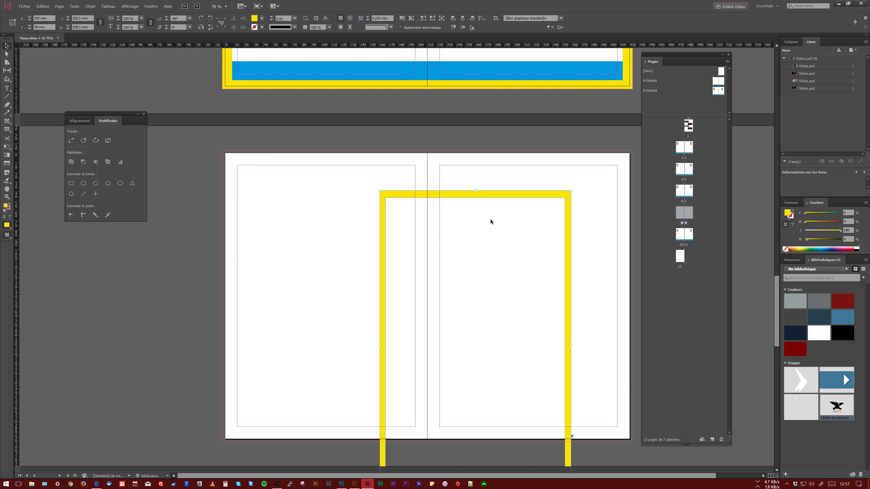
drag(490, 219, 433, 183)
drag(433, 186, 423, 155)
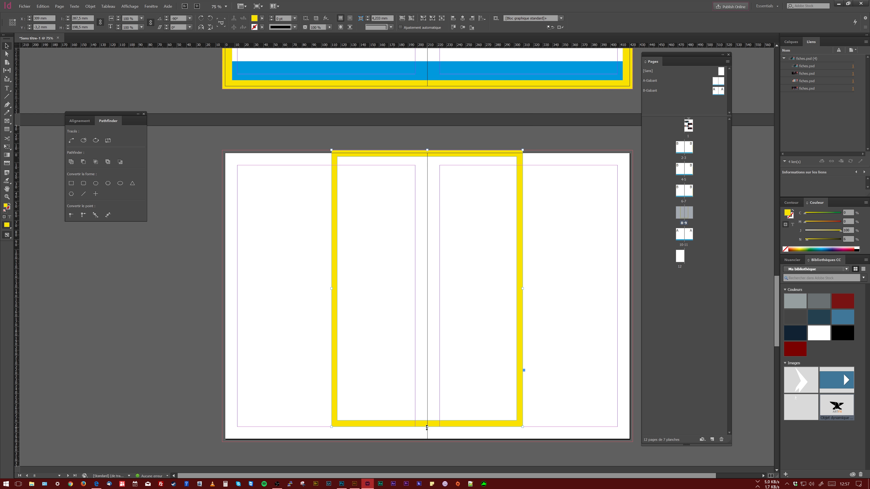
drag(426, 427, 426, 442)
click(526, 258)
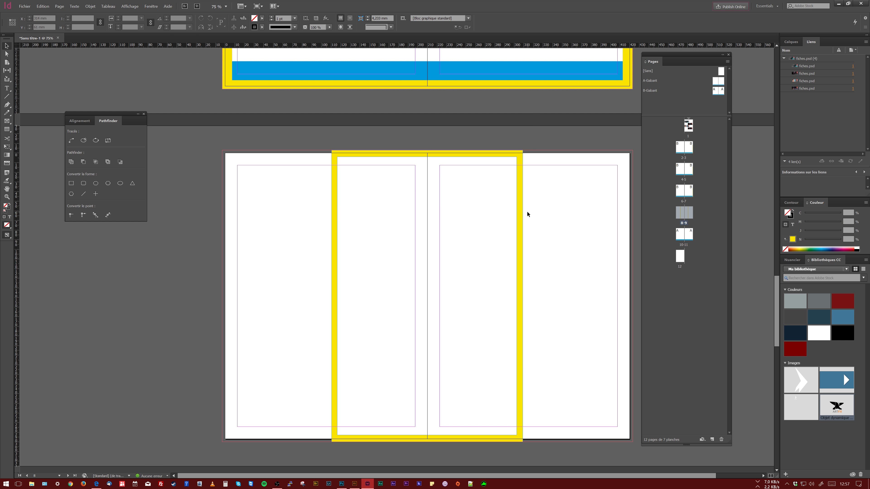
click(400, 153)
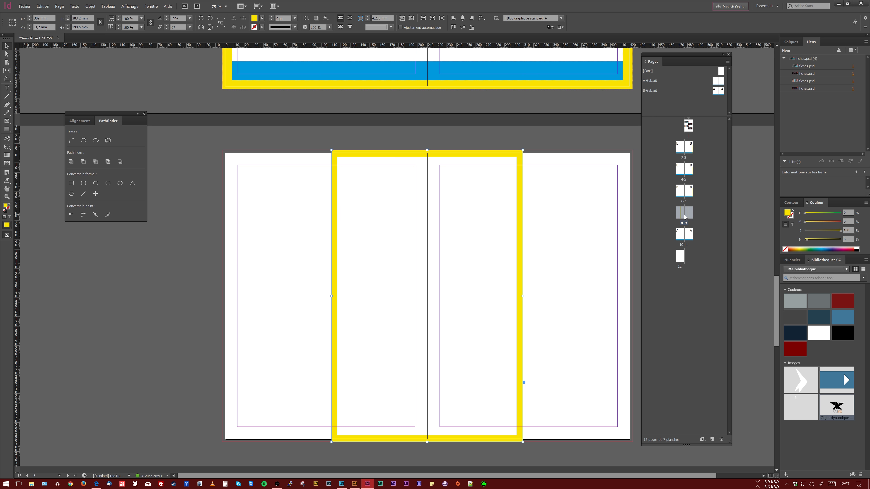
Recolor the border on the B-Gabarit master to light green
double_click(717, 90)
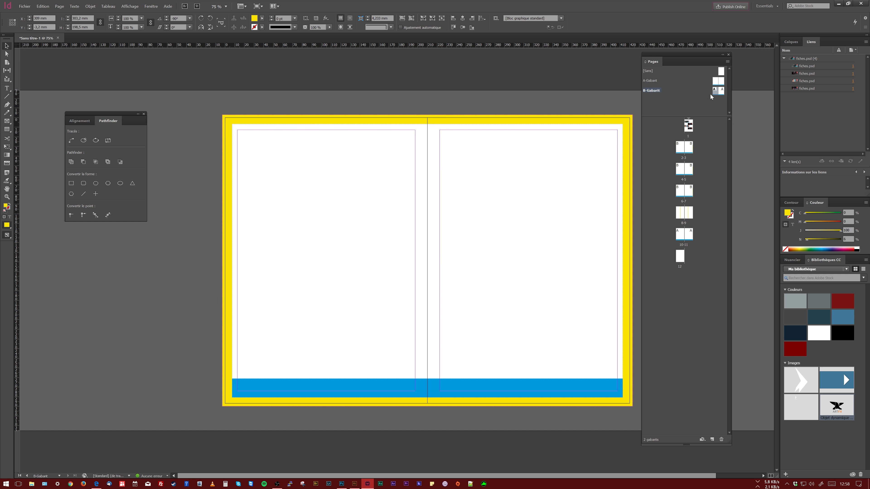
click(620, 120)
click(812, 245)
click(814, 247)
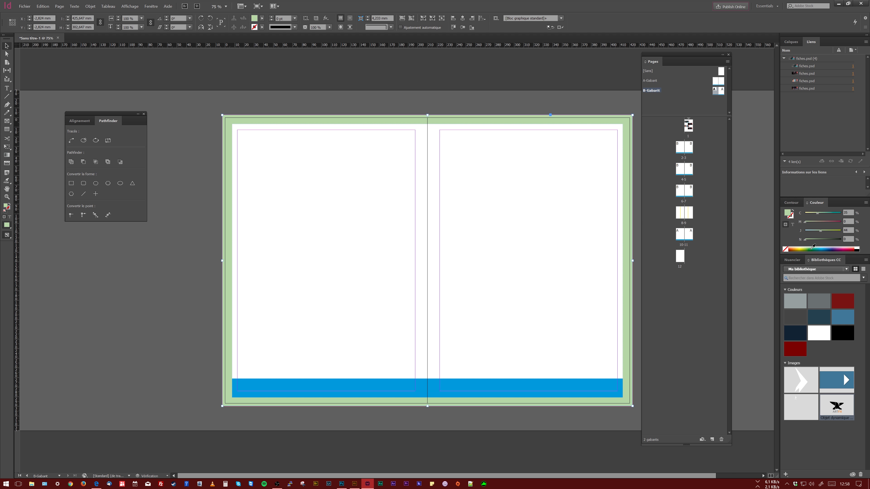
Return to spread 8-9 and reshape the yellow frame to about 205 mm wide and 181 mm high, placed mostly over page 8
double_click(682, 212)
click(446, 116)
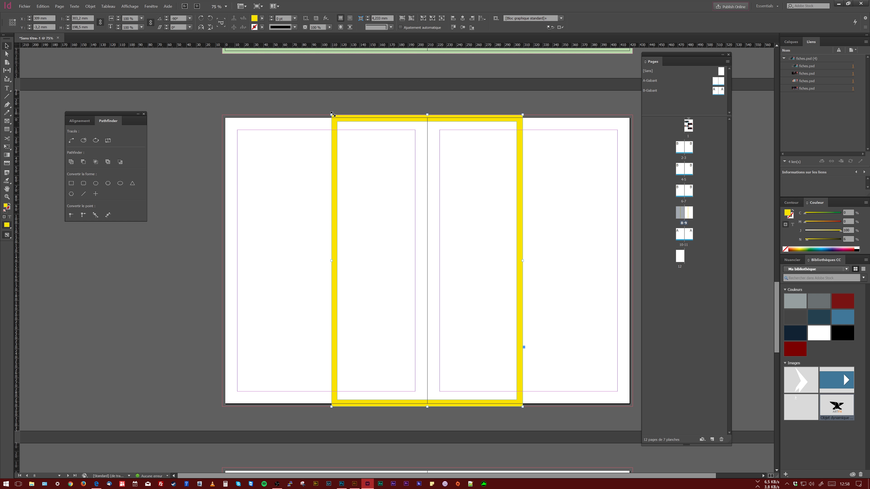
drag(332, 114, 321, 136)
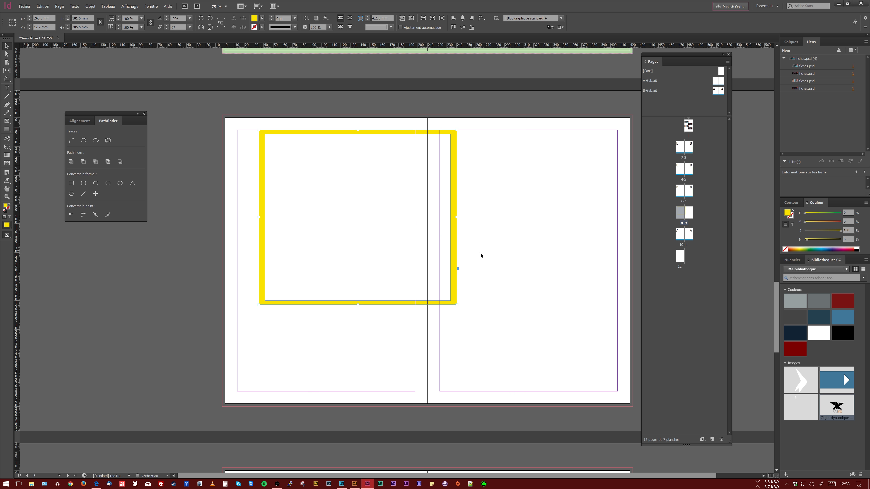